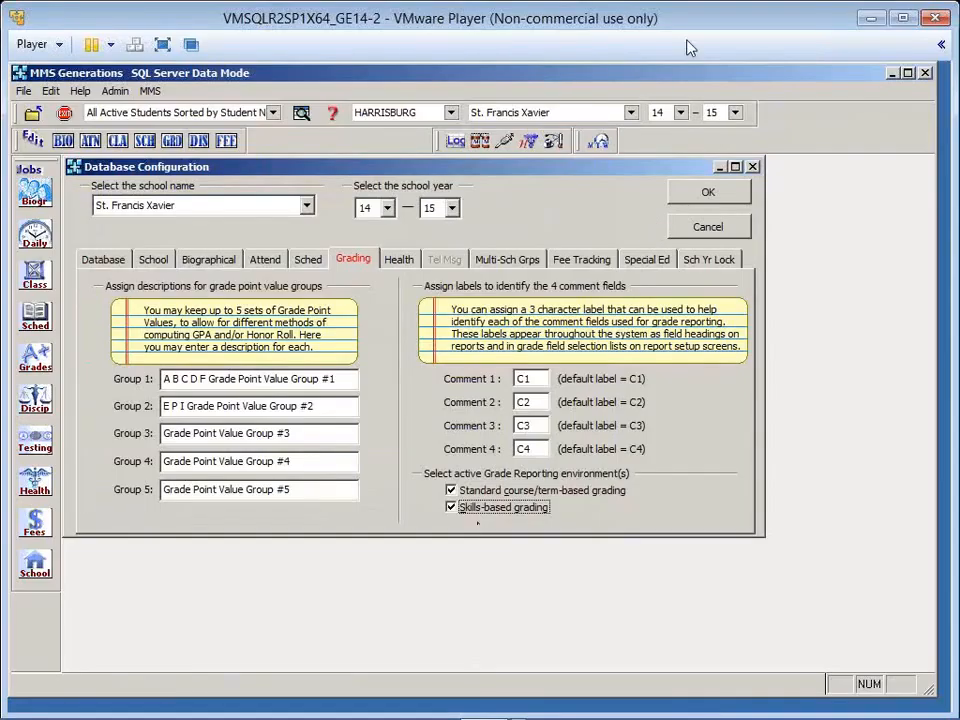
# - Confirm the database configuration with skills-based grading active, and reopen the HARRISBURG database
pyautogui.click(702, 200)
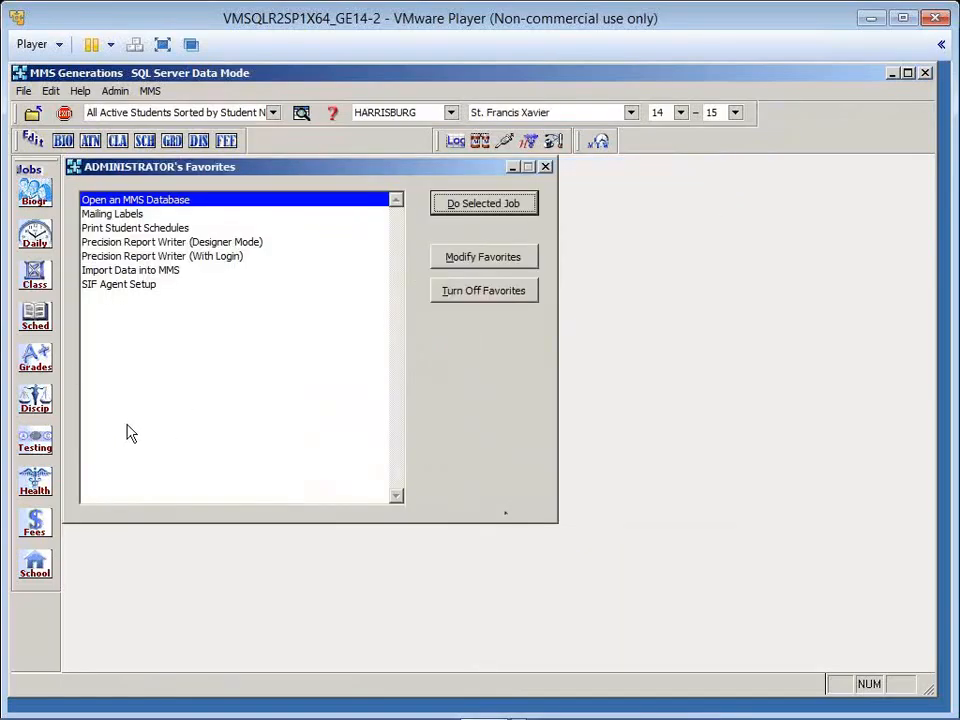
pyautogui.click(34, 115)
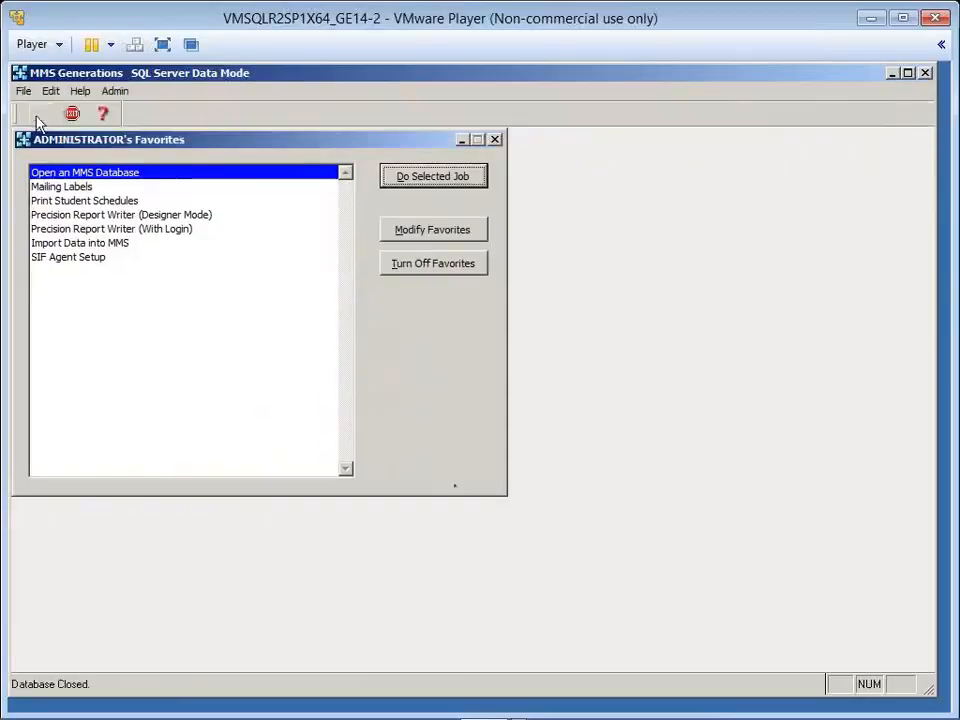
pyautogui.click(38, 116)
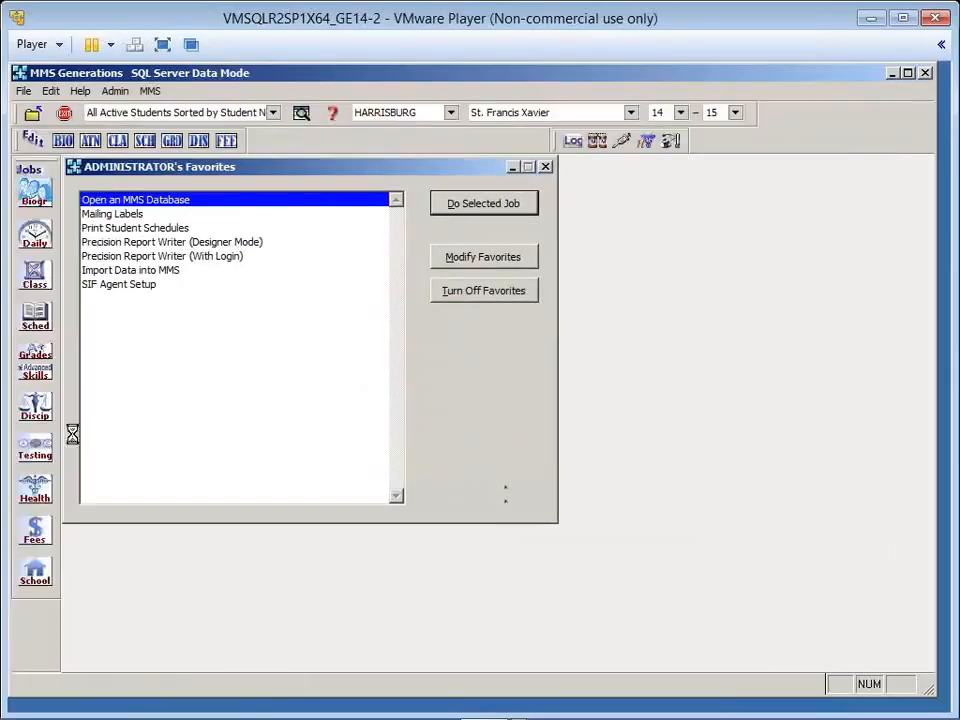
# - Open the marking period setup for skill grades and copy the word "Trimester" from the T1 description
pyautogui.click(36, 376)
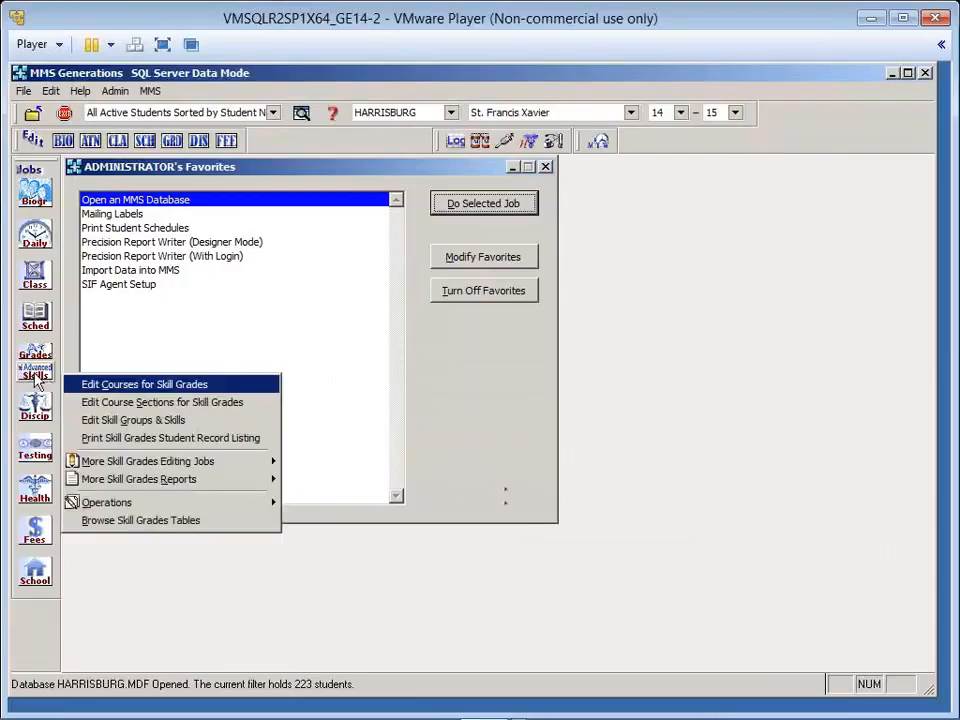
pyautogui.moveTo(204, 470)
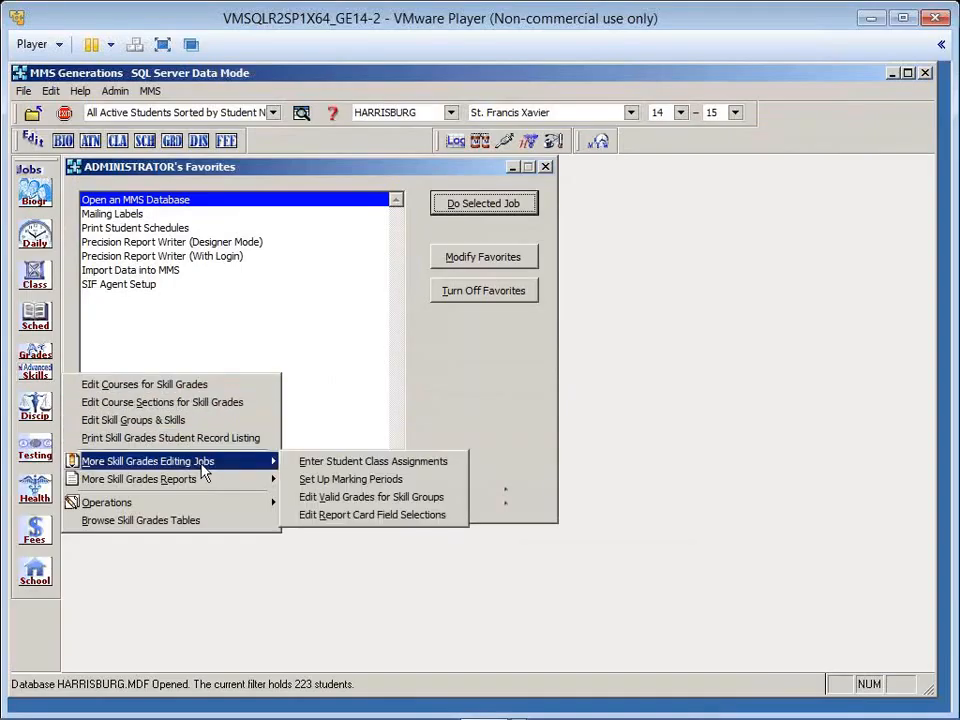
pyautogui.click(341, 480)
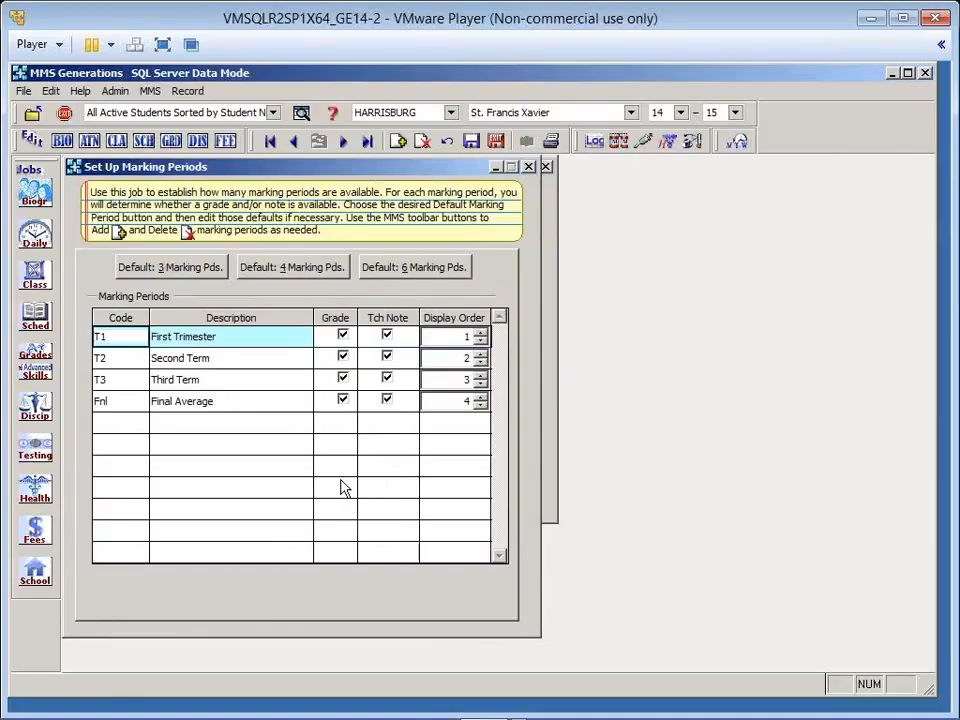
pyautogui.doubleClick(203, 338)
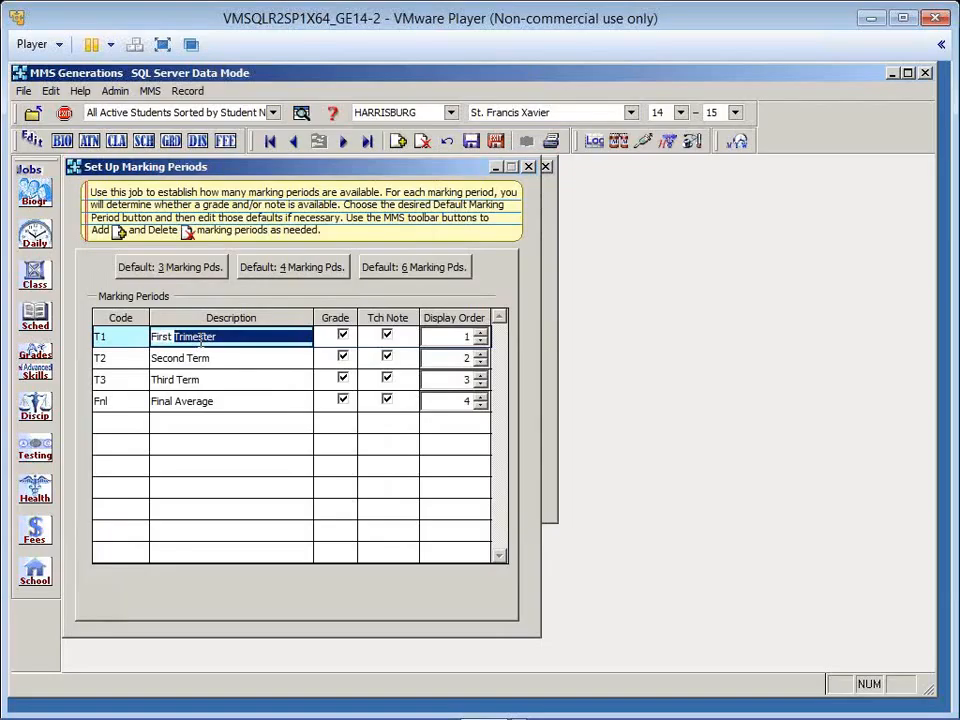
pyautogui.click(51, 90)
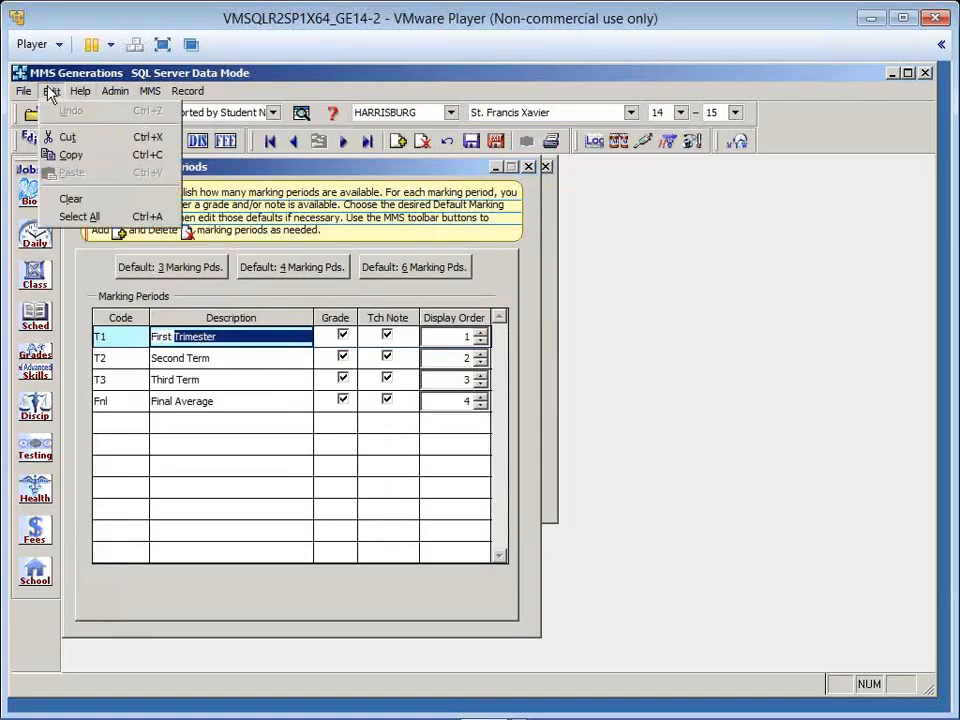
pyautogui.click(72, 157)
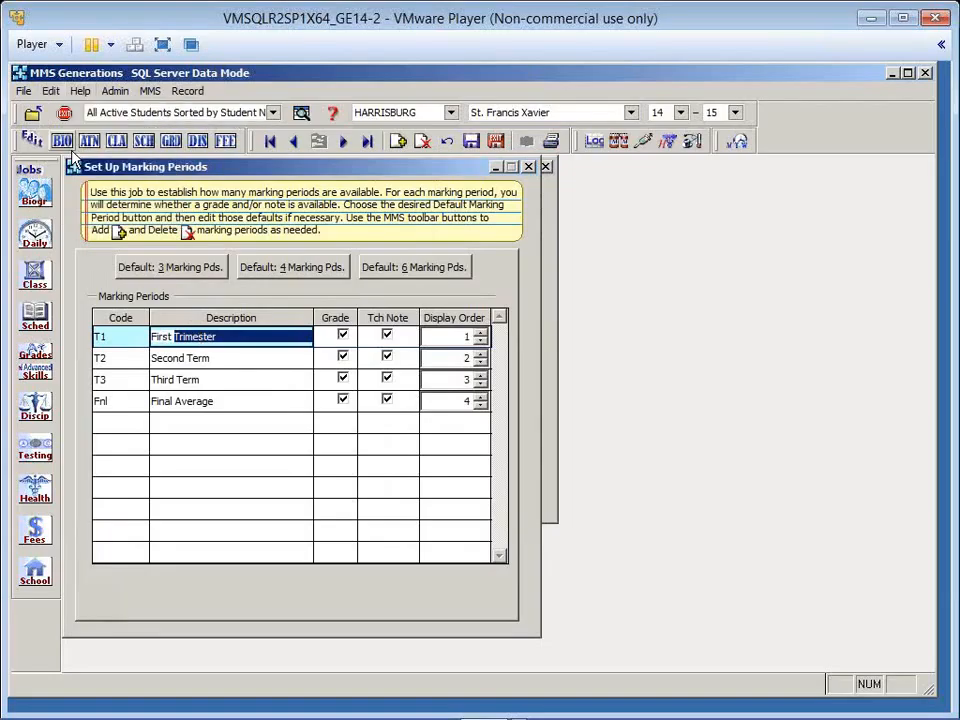
# - Replace "Term" with the copied "Trimester" in the T2 and T3 descriptions, and save and exit the marking period setup
pyautogui.click(200, 358)
pyautogui.doubleClick(200, 357)
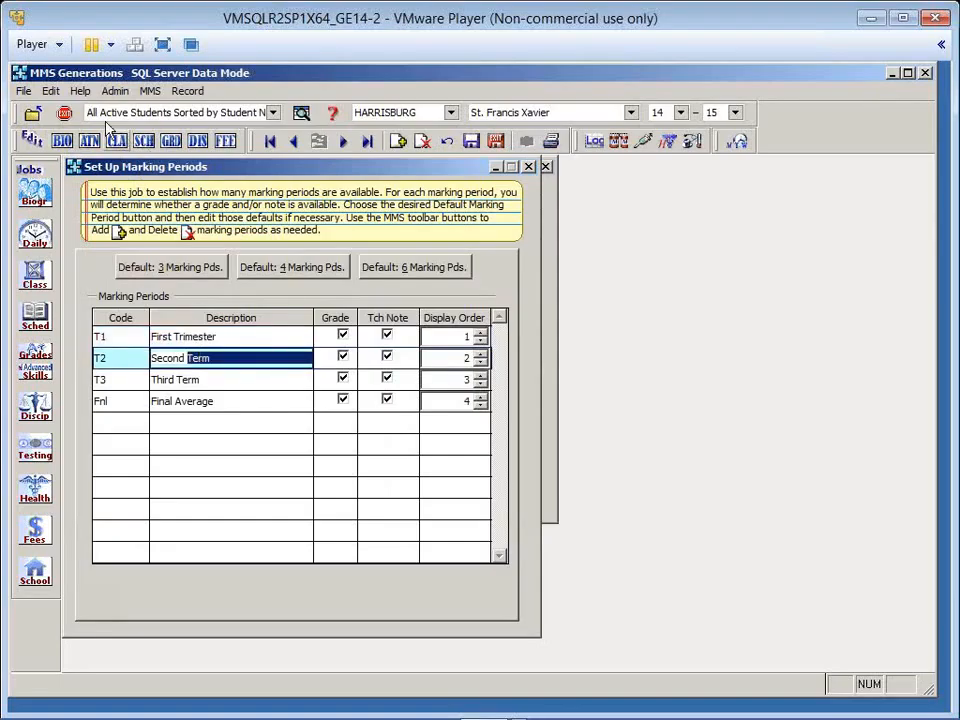
pyautogui.click(51, 90)
pyautogui.click(83, 172)
pyautogui.doubleClick(190, 380)
pyautogui.click(51, 91)
pyautogui.click(76, 172)
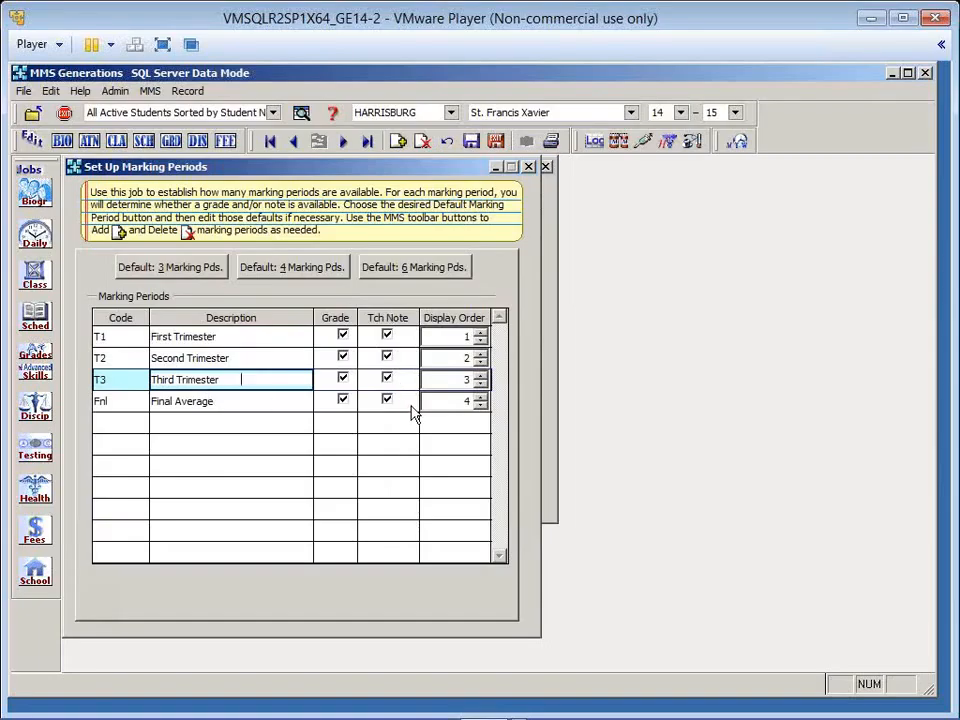
pyautogui.click(111, 336)
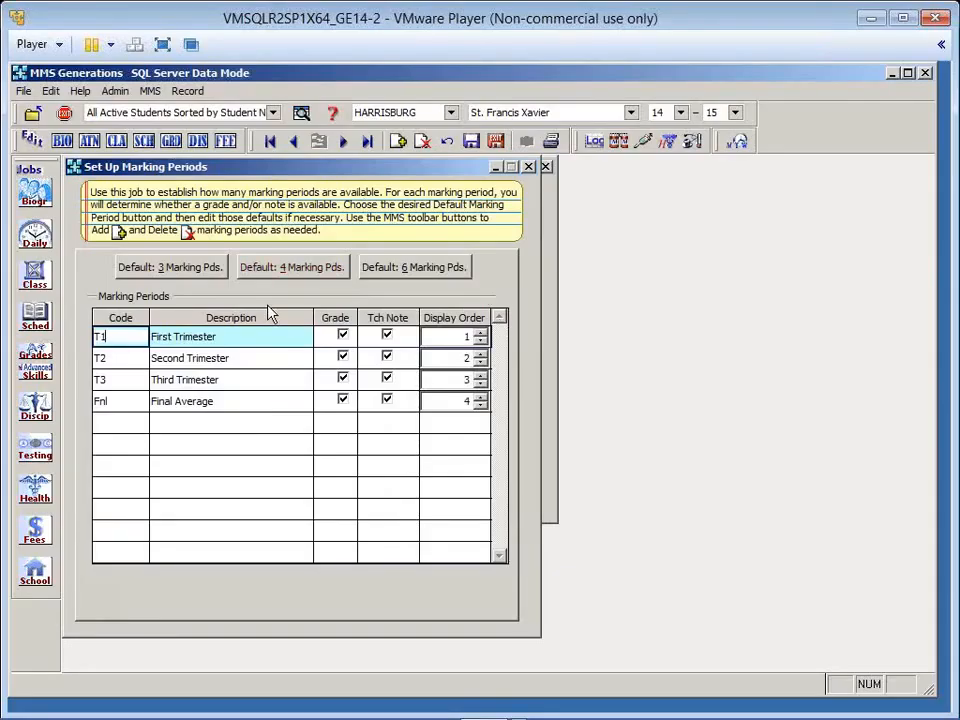
pyautogui.click(497, 143)
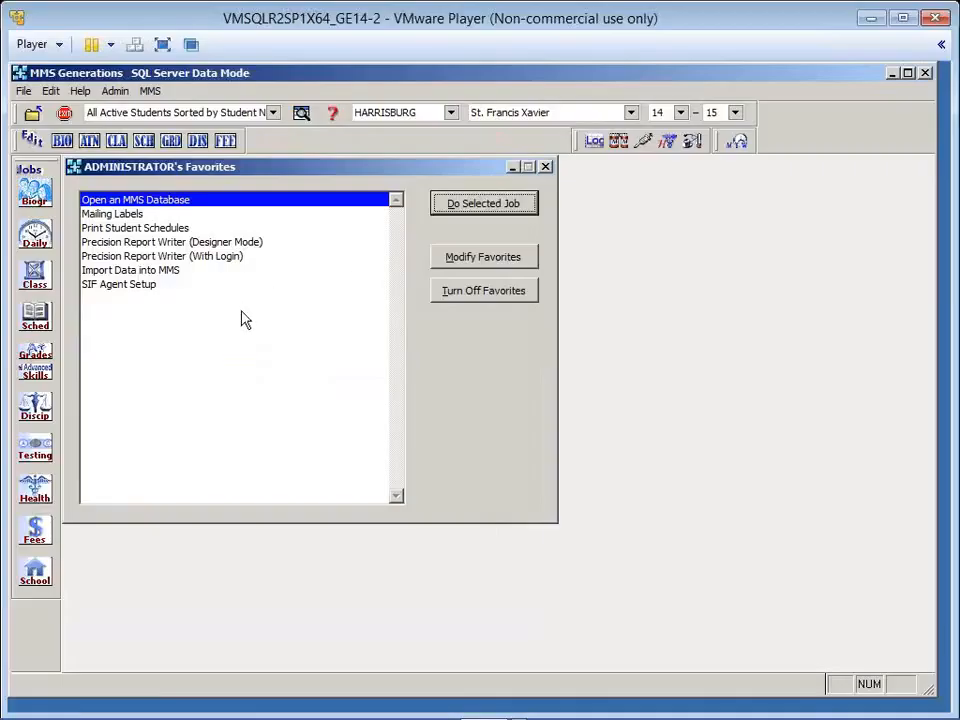
# - Open the valid grades for skill groups and examine the grades defined in the YsNo group
pyautogui.click(42, 382)
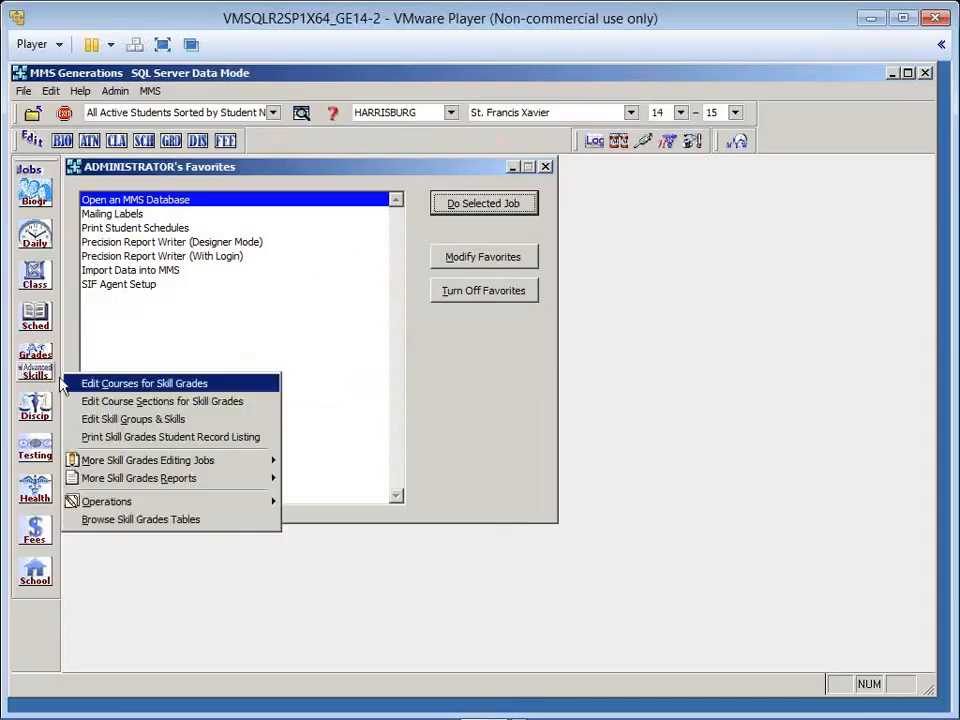
pyautogui.moveTo(262, 460)
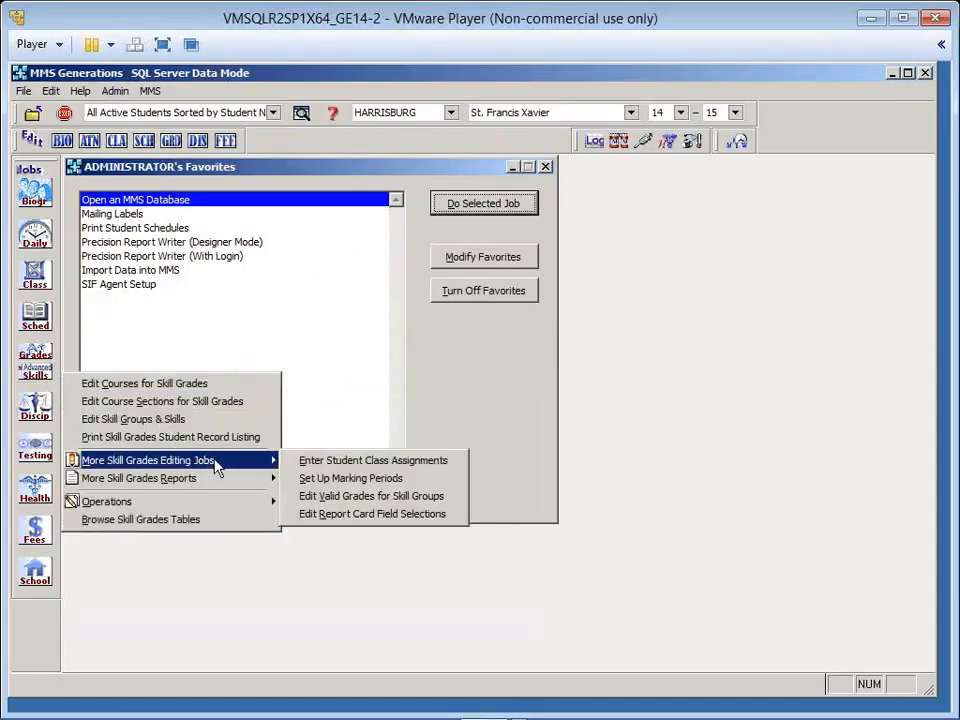
pyautogui.click(371, 497)
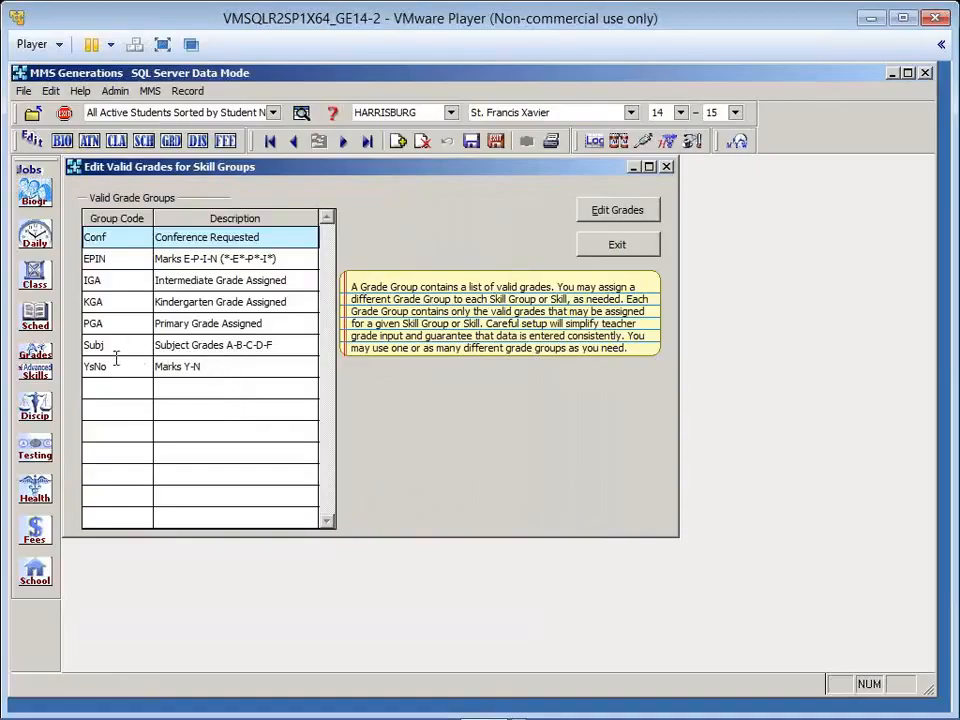
pyautogui.click(210, 367)
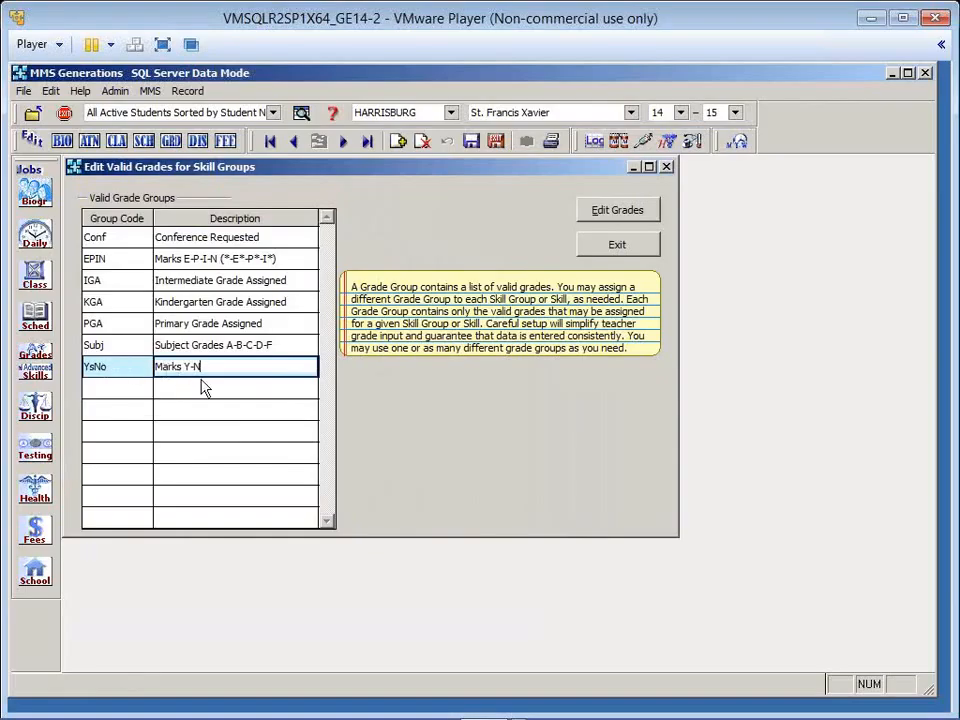
pyautogui.click(609, 212)
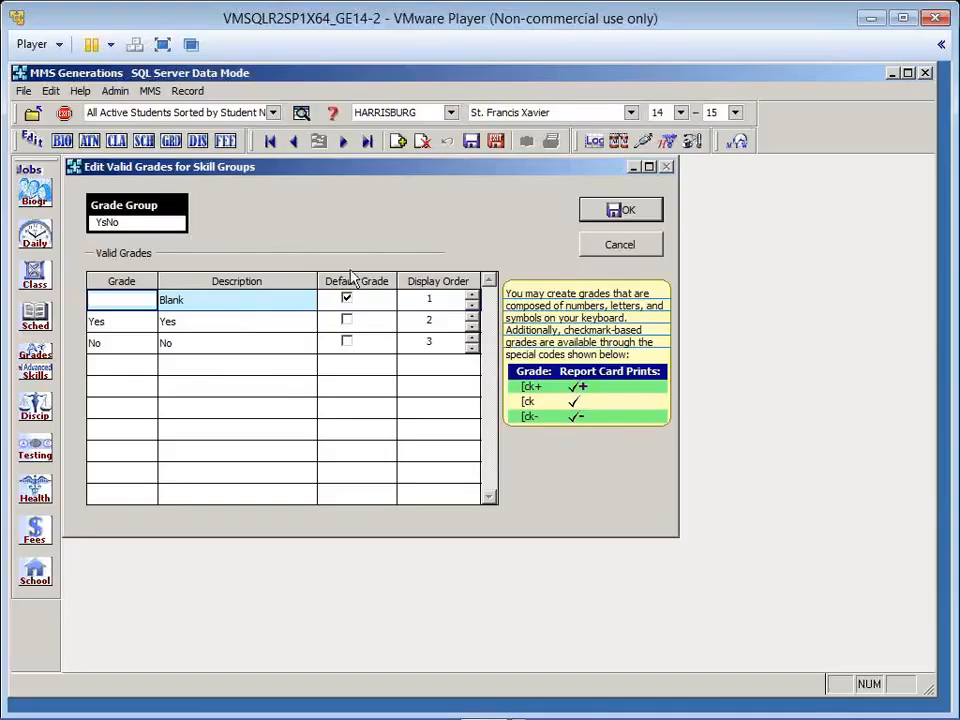
pyautogui.click(615, 218)
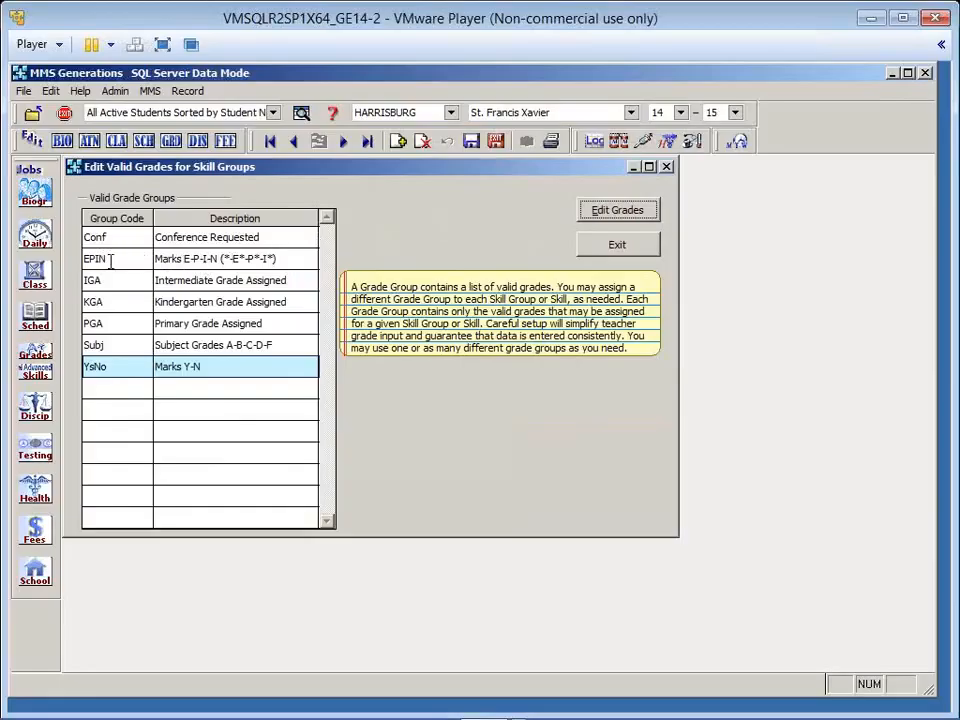
# - Examine the EPIN group's valid grades, try display order 10 for grade I* and return it to 9
pyautogui.click(290, 258)
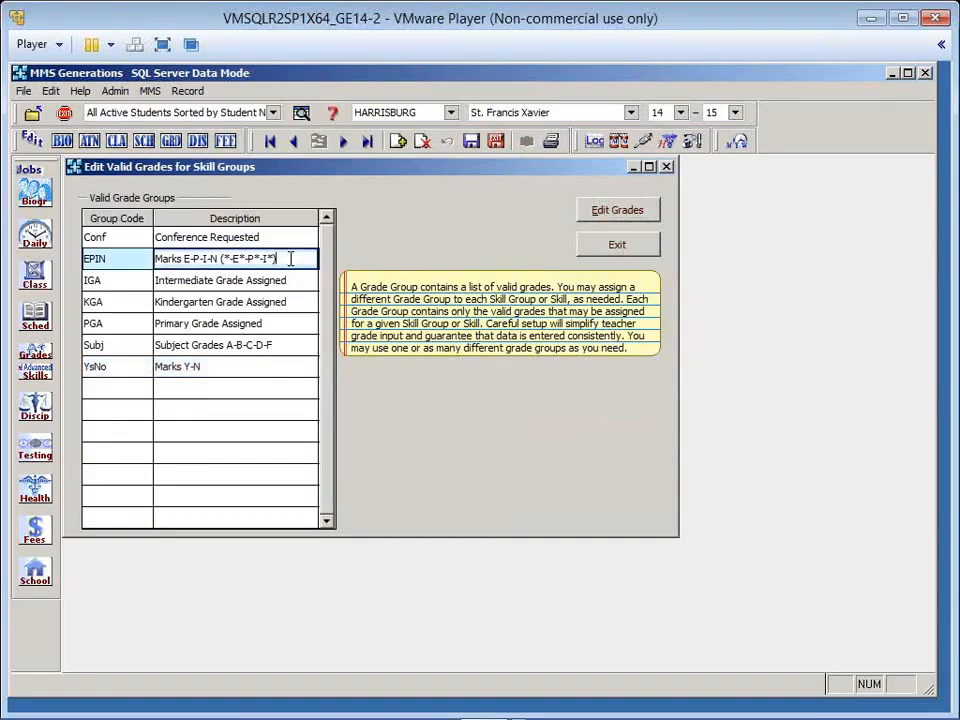
pyautogui.click(639, 214)
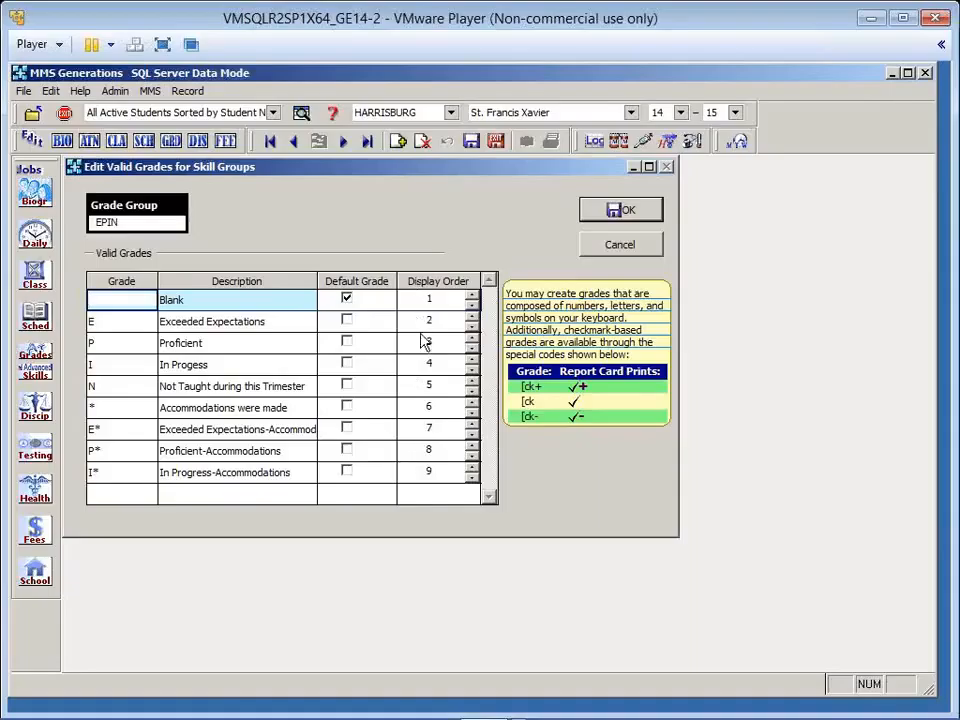
pyautogui.click(473, 473)
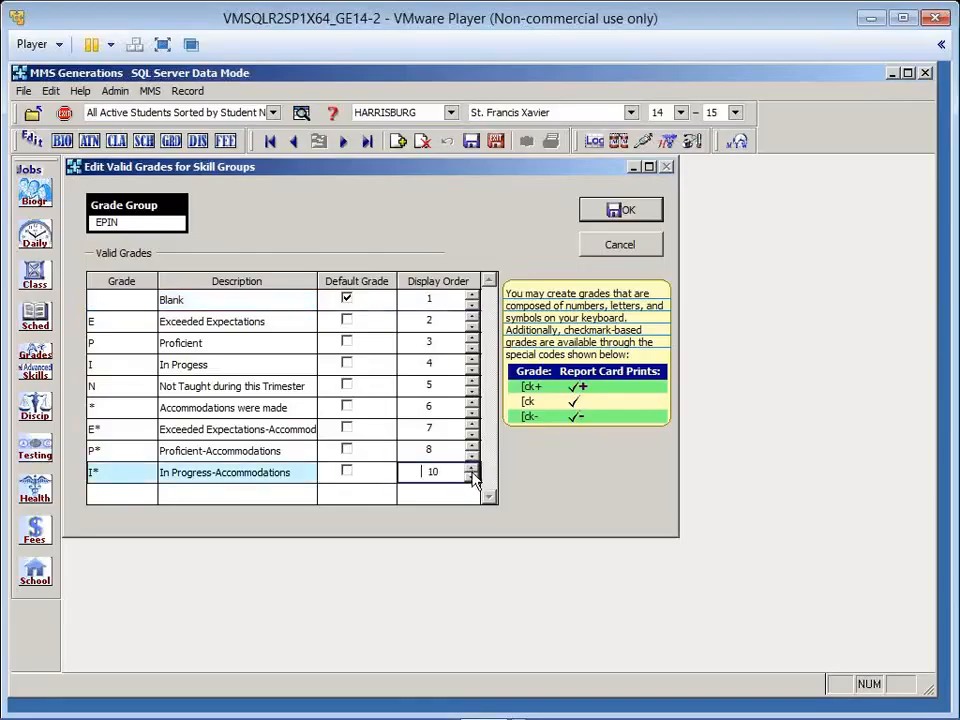
pyautogui.click(473, 479)
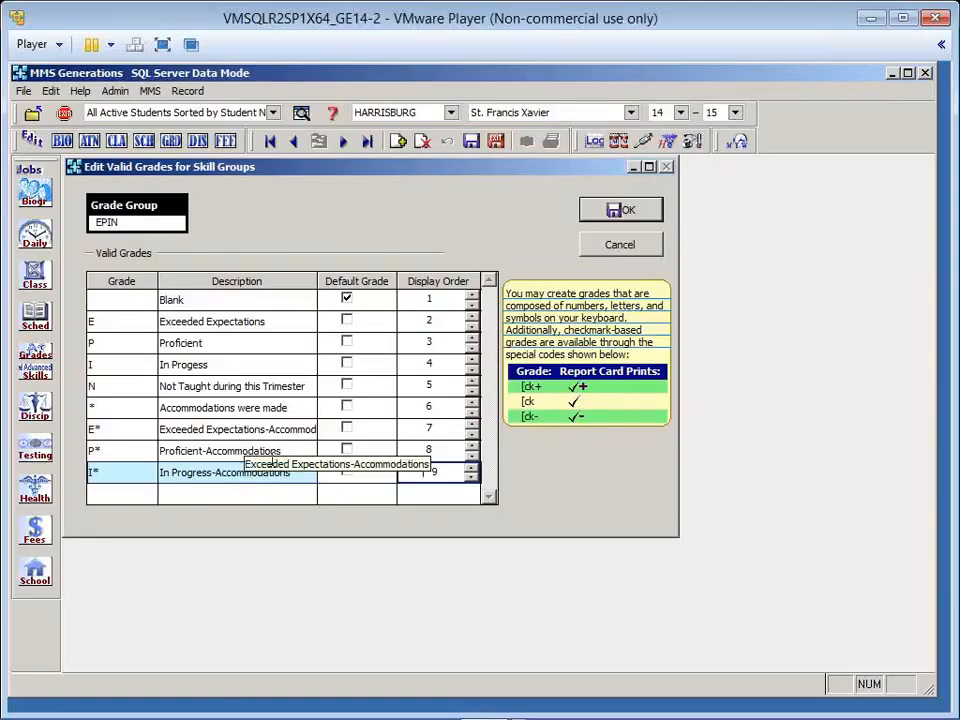
pyautogui.click(625, 214)
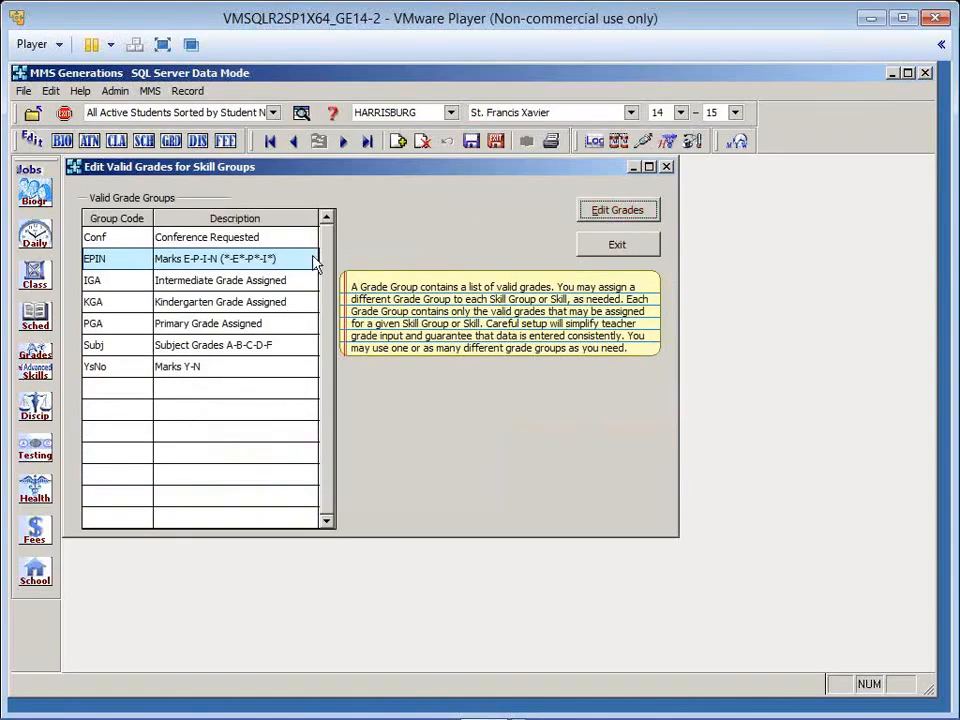
# - Examine the valid grades defined in the Conf (Conference Requested) grade group
pyautogui.click(199, 237)
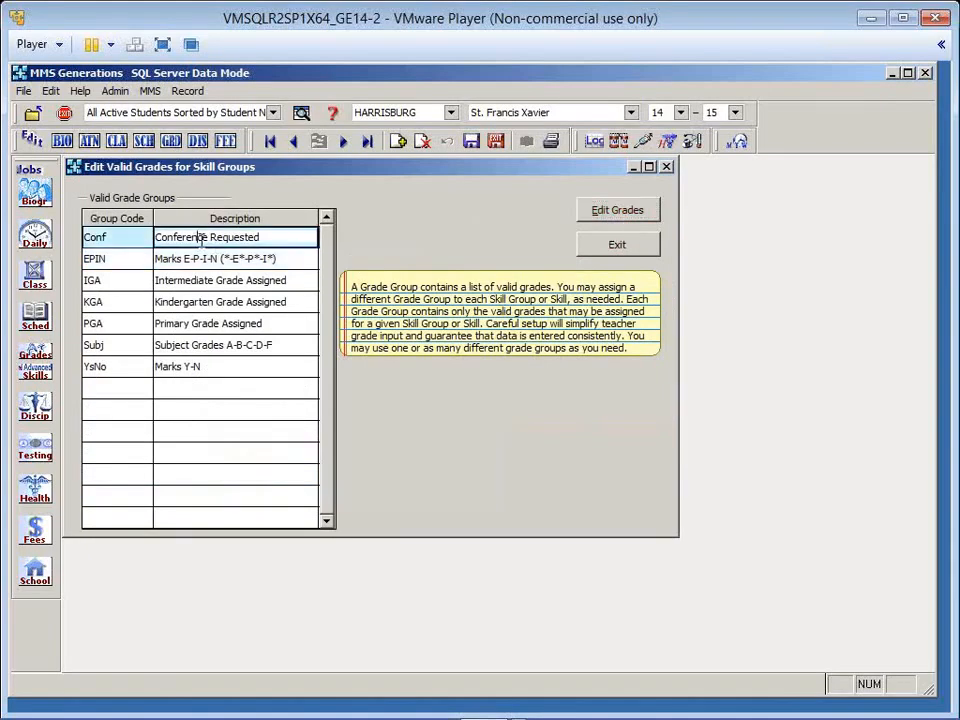
pyautogui.click(640, 222)
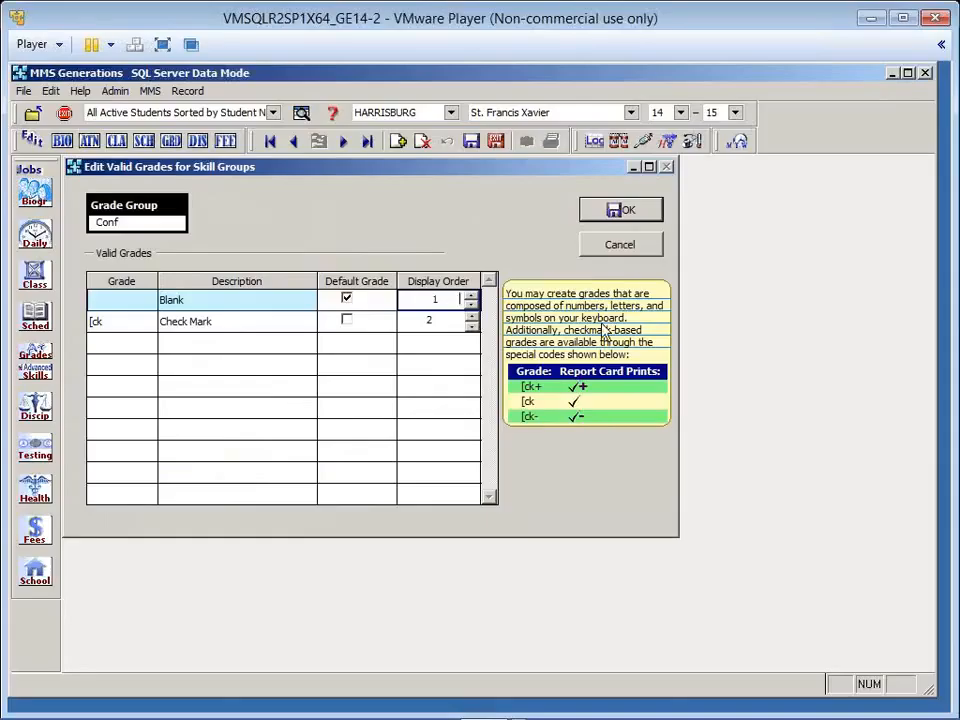
pyautogui.click(656, 218)
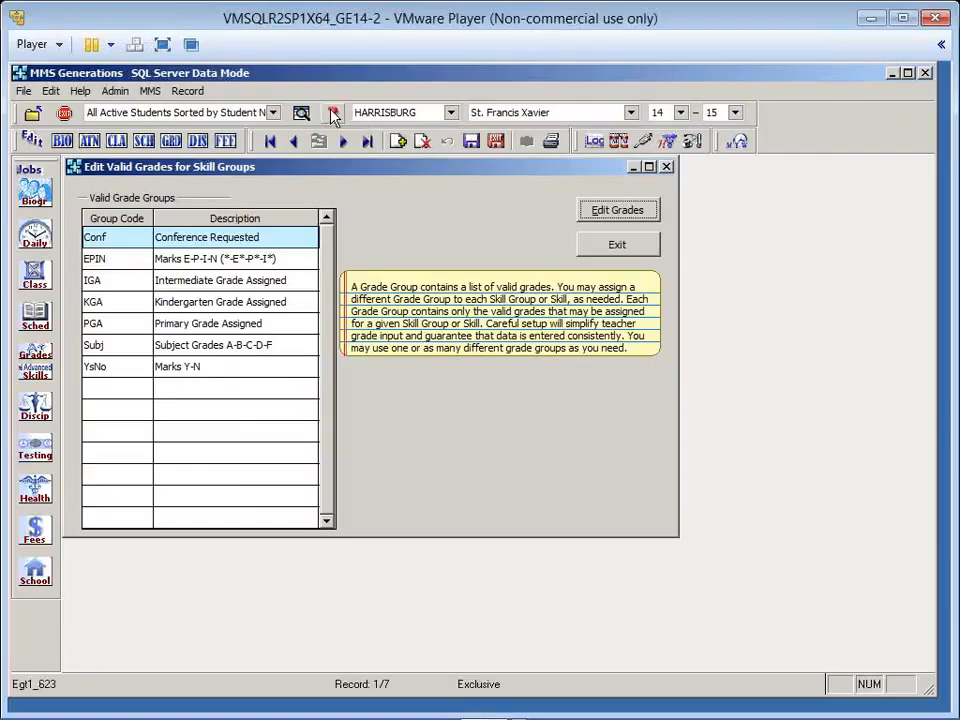
# - Consult the help topic on valid grades for skill groups, examine its example grade groups, and close the help
pyautogui.click(333, 113)
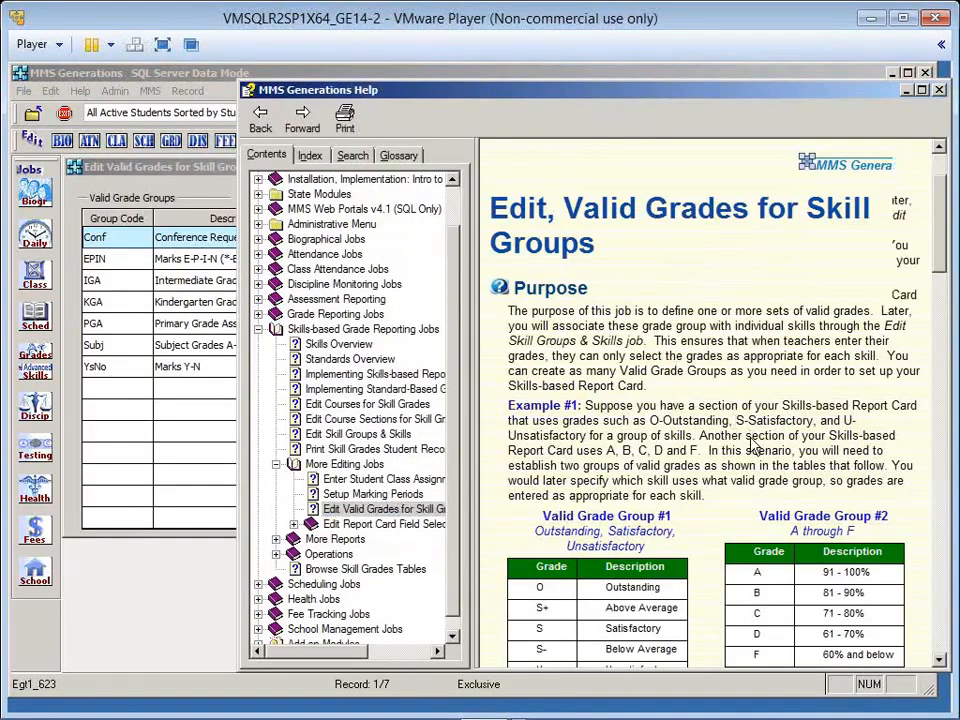
pyautogui.scroll(-5, 752, 437)
pyautogui.scroll(-1, 752, 437)
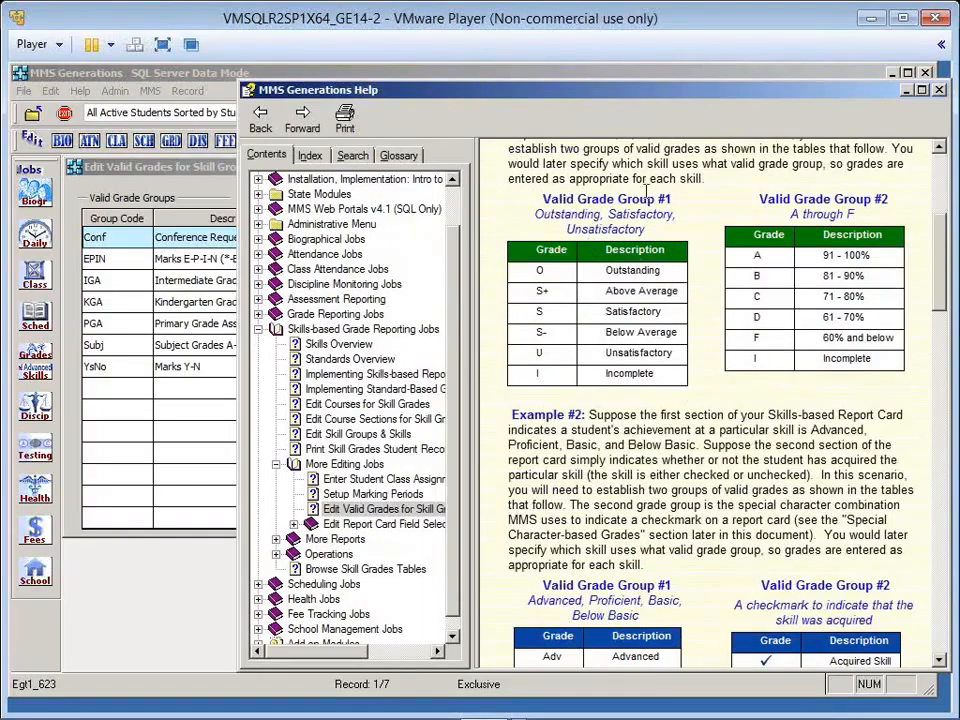
pyautogui.moveTo(645, 100); pyautogui.dragTo(622, 104)
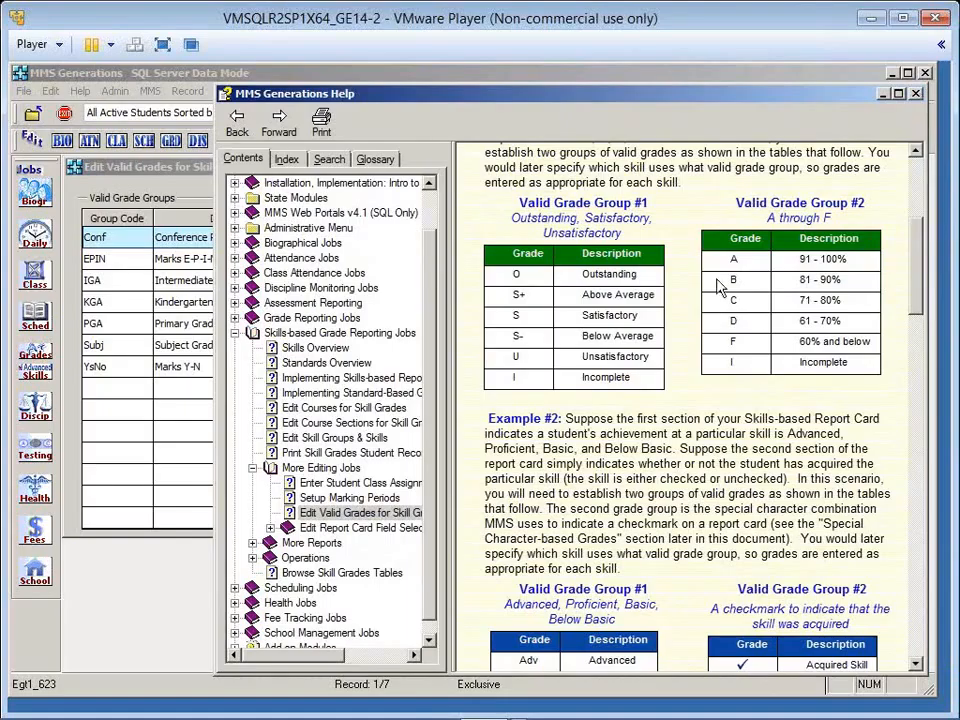
pyautogui.rightClick(697, 305)
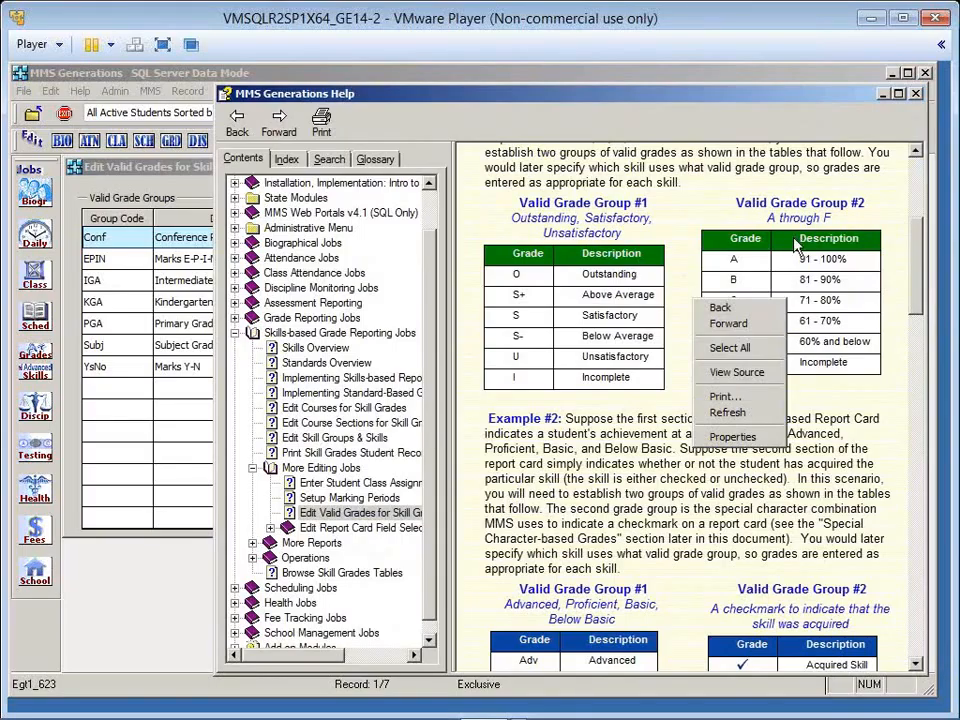
pyautogui.click(915, 100)
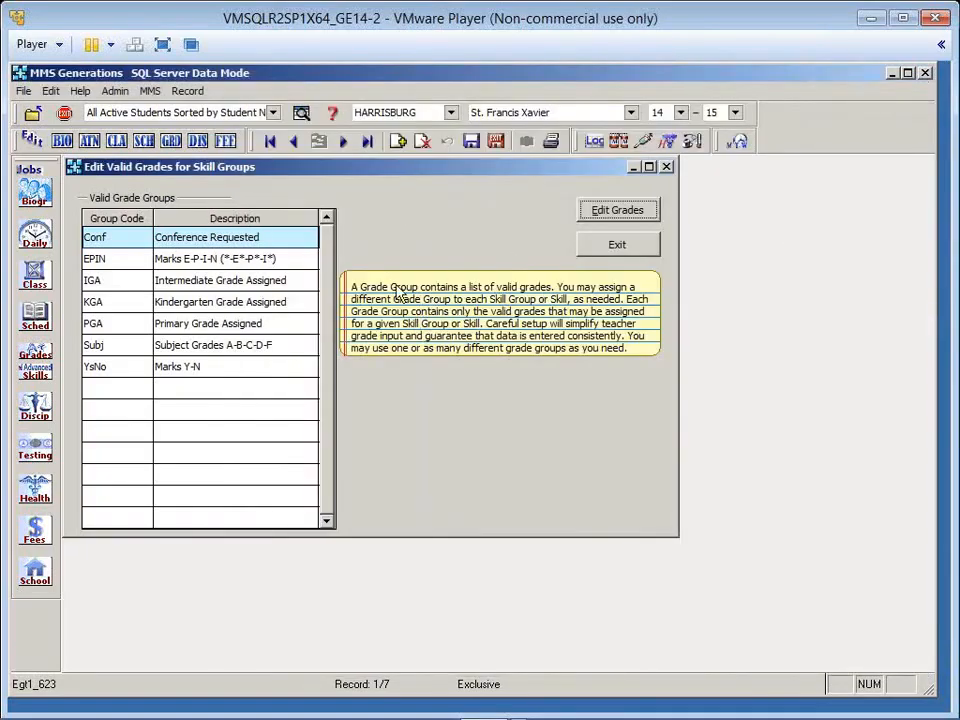
# - Generate the valid grades listing for all grade groups and maximize the report preview
pyautogui.click(550, 141)
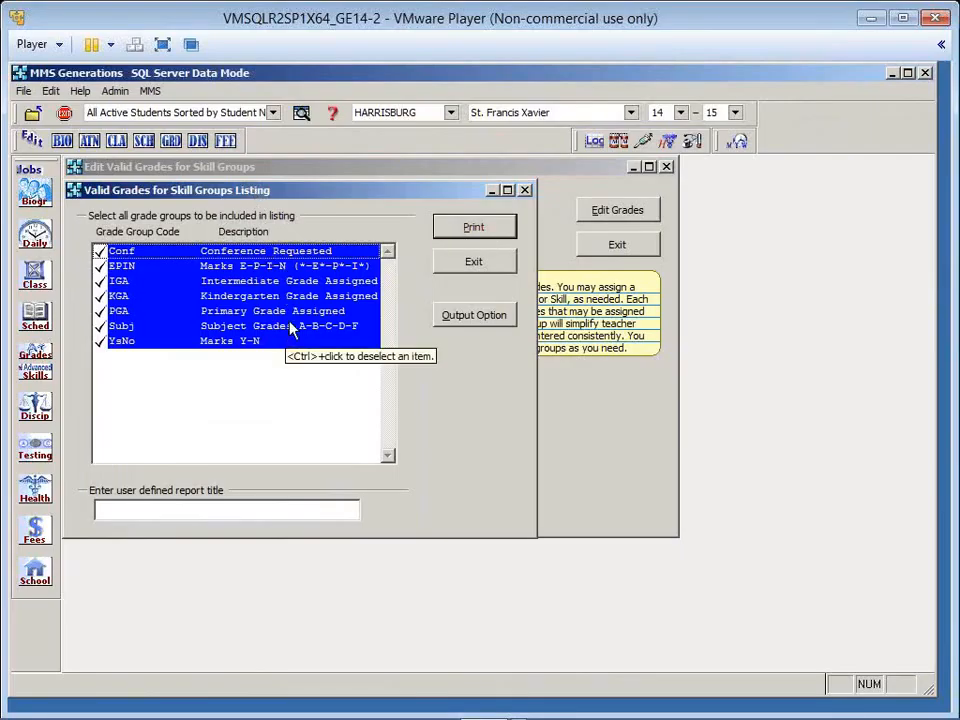
pyautogui.click(449, 230)
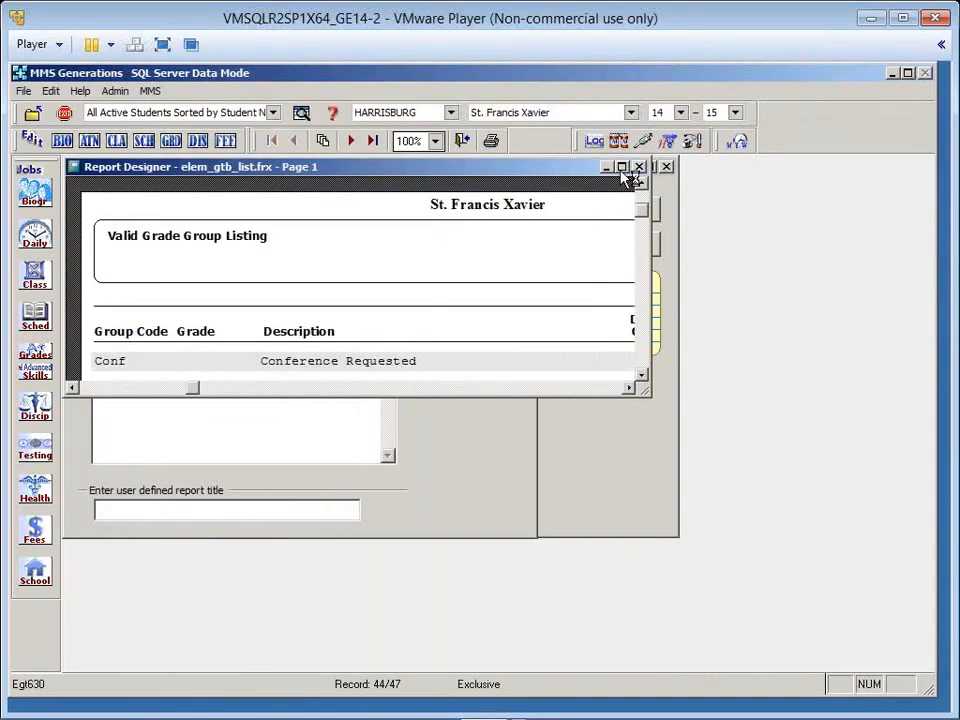
pyautogui.click(621, 167)
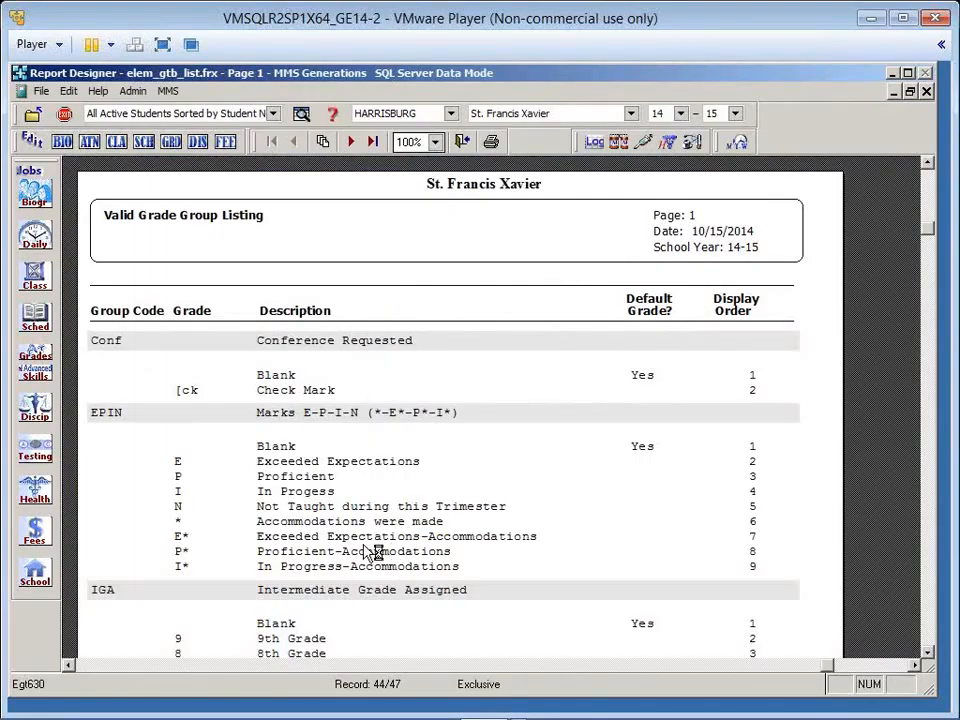
# - Close the listing preview after checking the available output destinations, and exit the listing and valid grades jobs
pyautogui.click(461, 141)
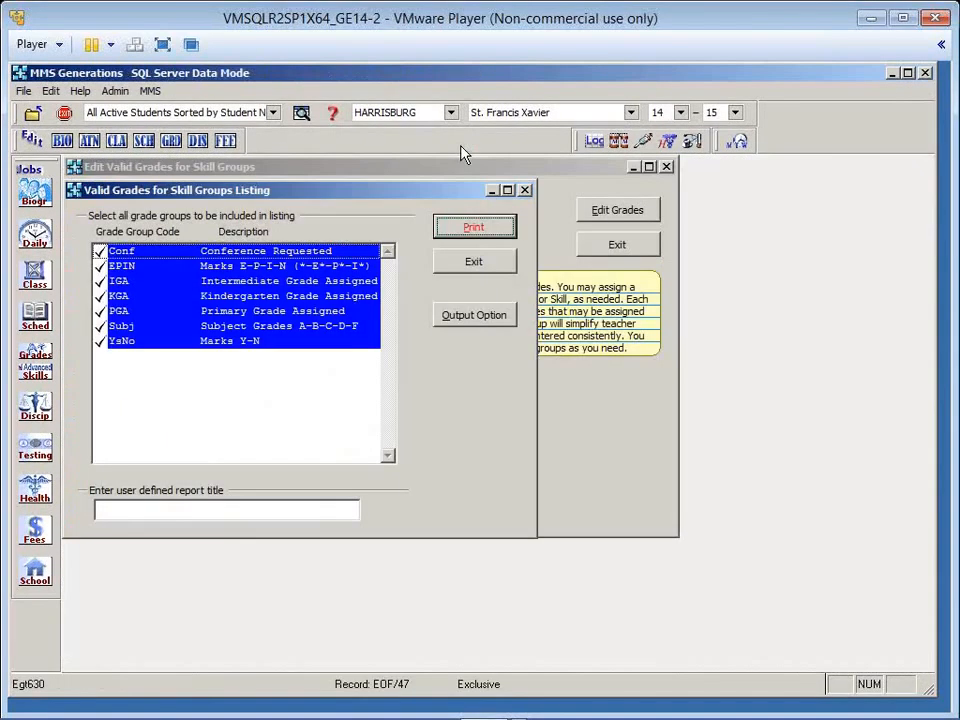
pyautogui.click(473, 316)
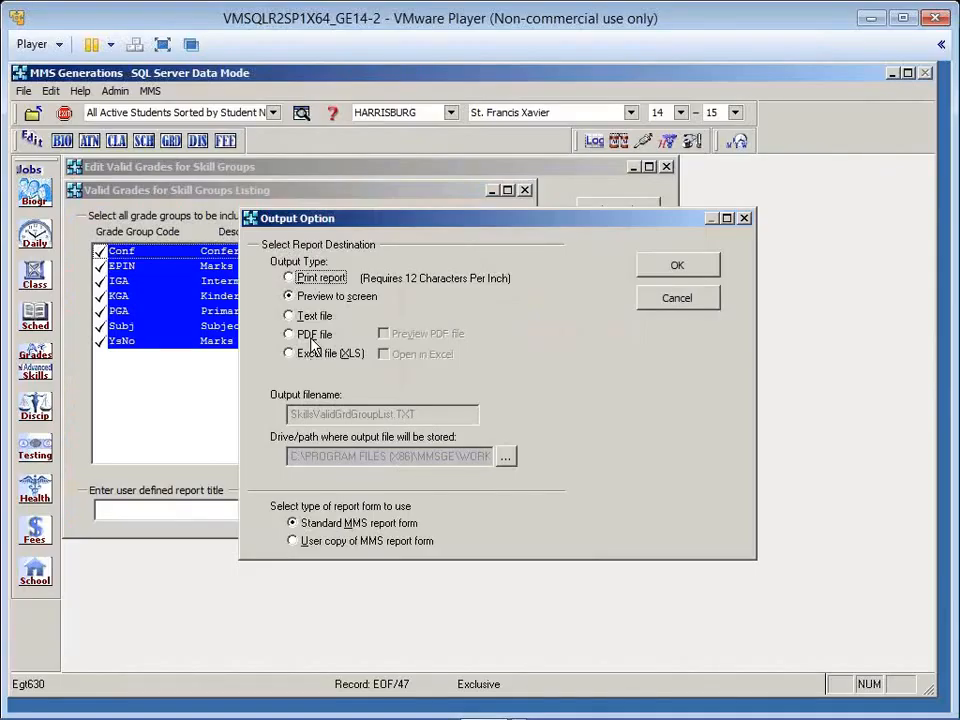
pyautogui.click(676, 266)
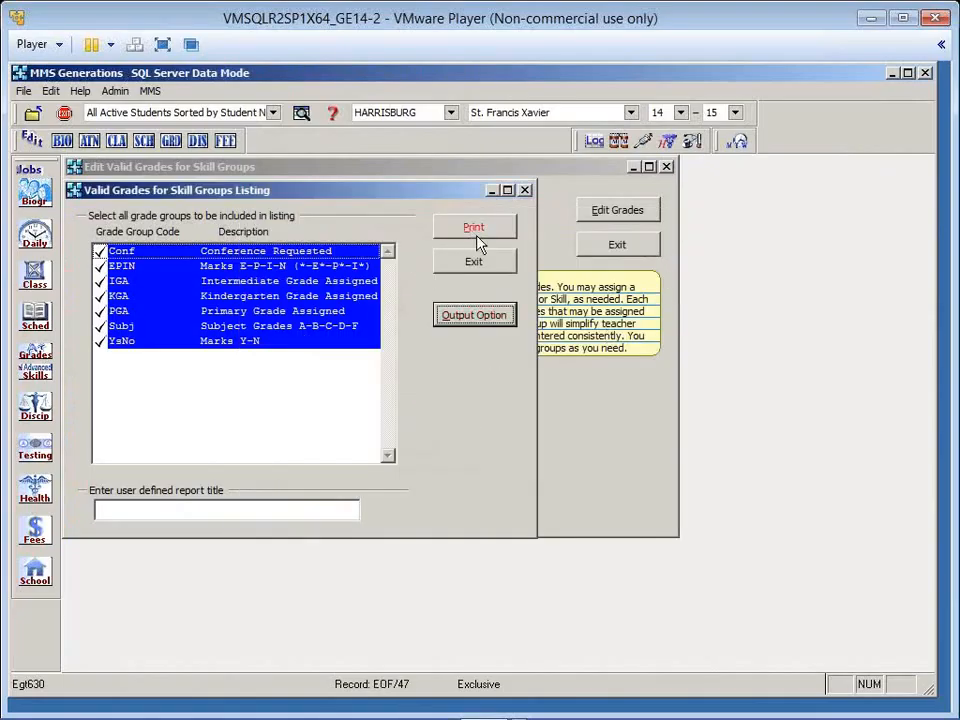
pyautogui.click(476, 264)
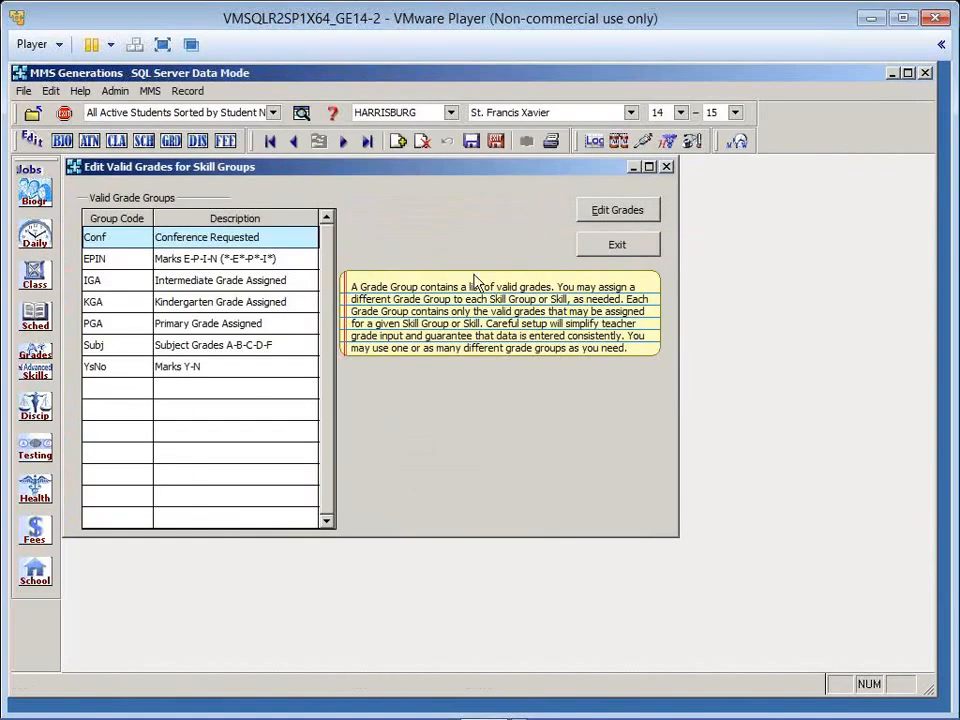
pyautogui.click(593, 248)
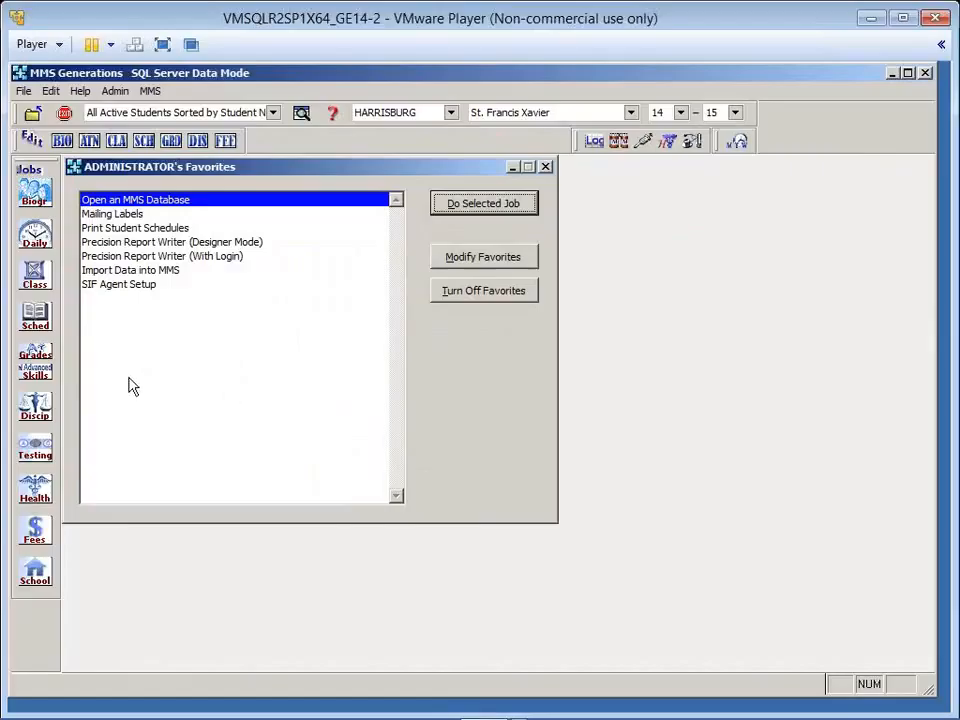
# - In the skill groups and skills editor, view the P_CHRISTIAN group's description and select grade group EPIN for skill CV01
pyautogui.click(36, 376)
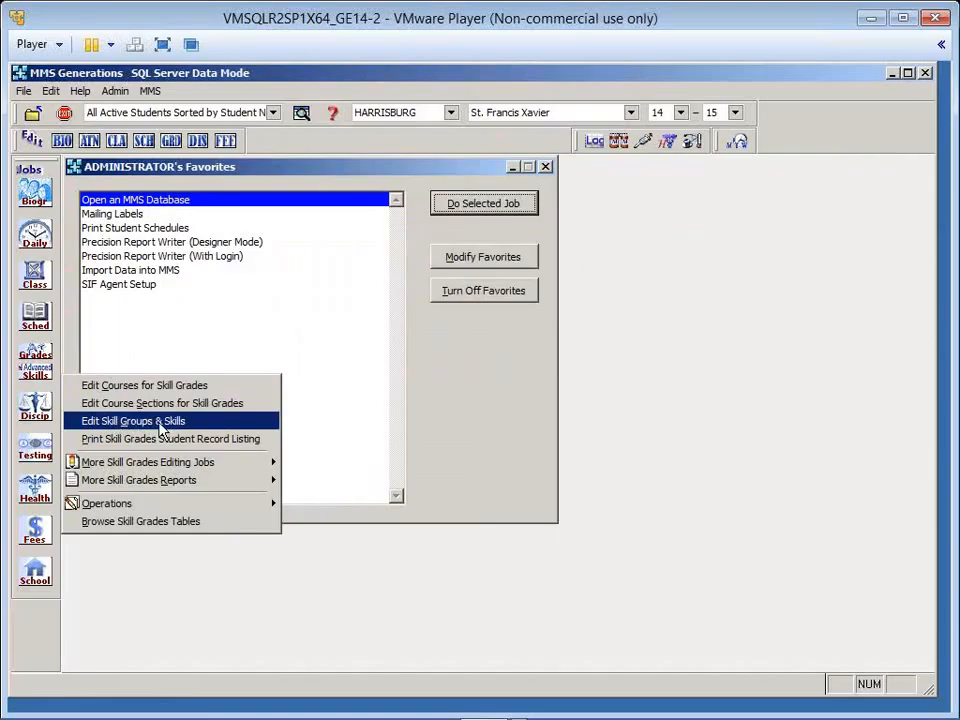
pyautogui.click(227, 428)
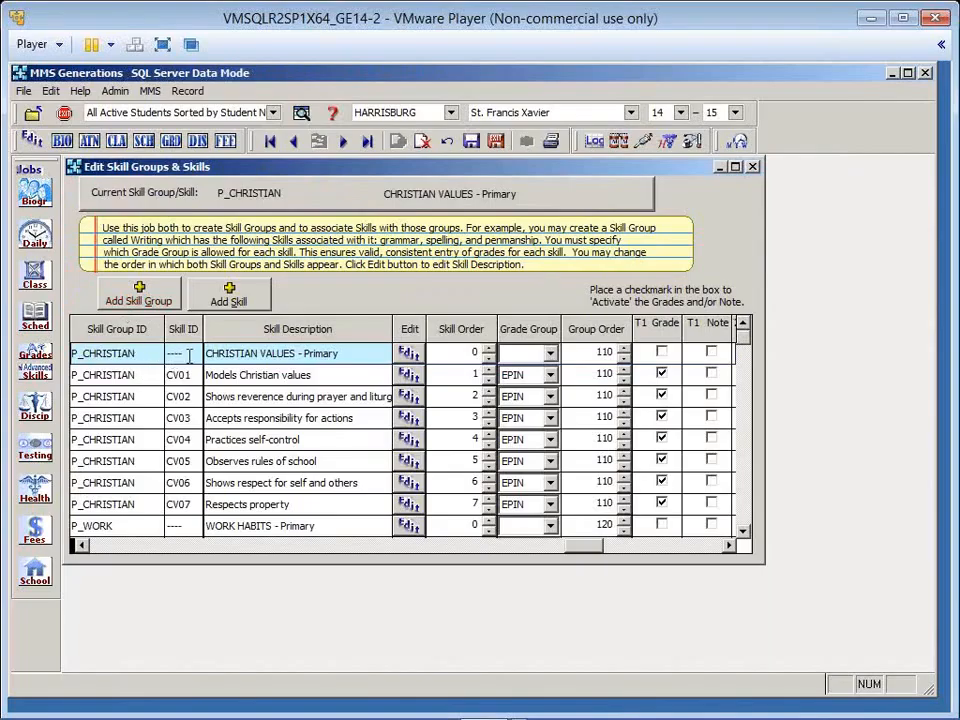
pyautogui.moveTo(189, 356); pyautogui.dragTo(167, 362)
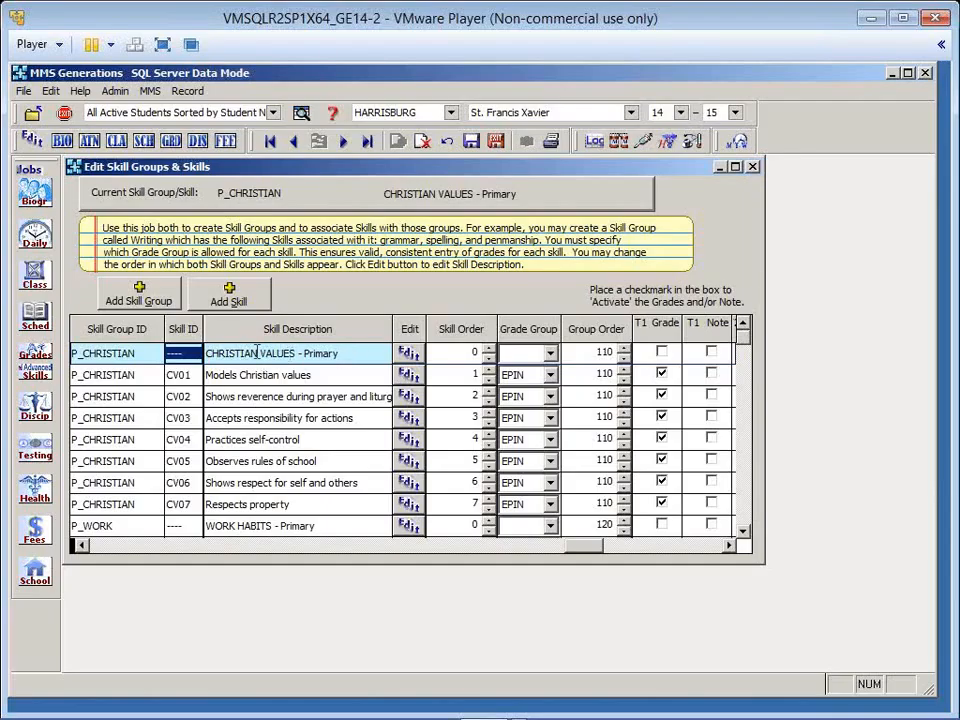
pyautogui.click(411, 358)
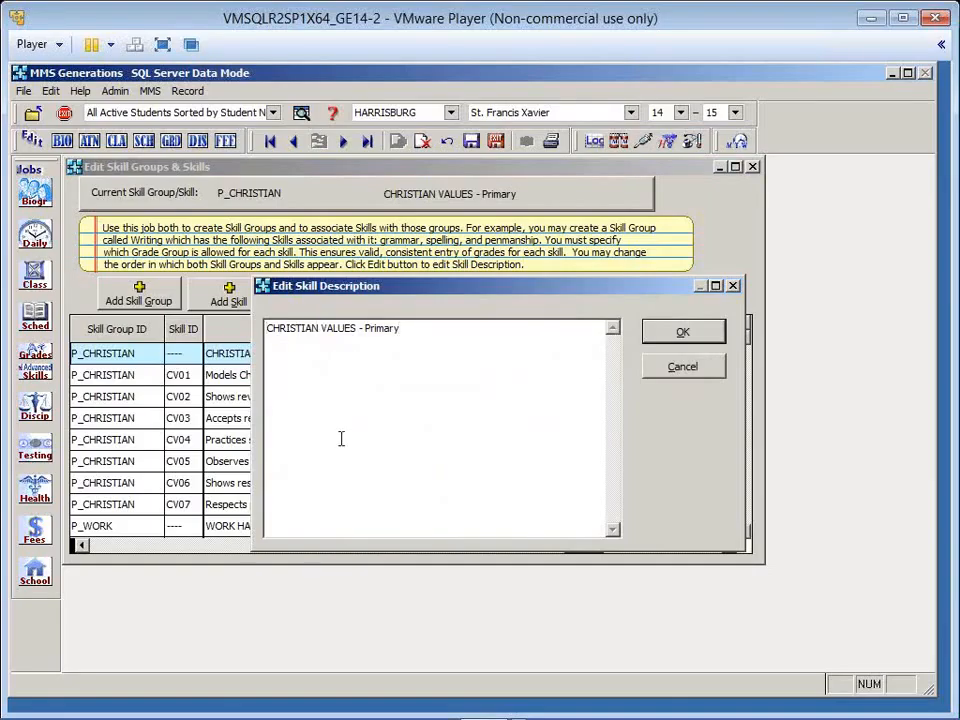
pyautogui.click(683, 331)
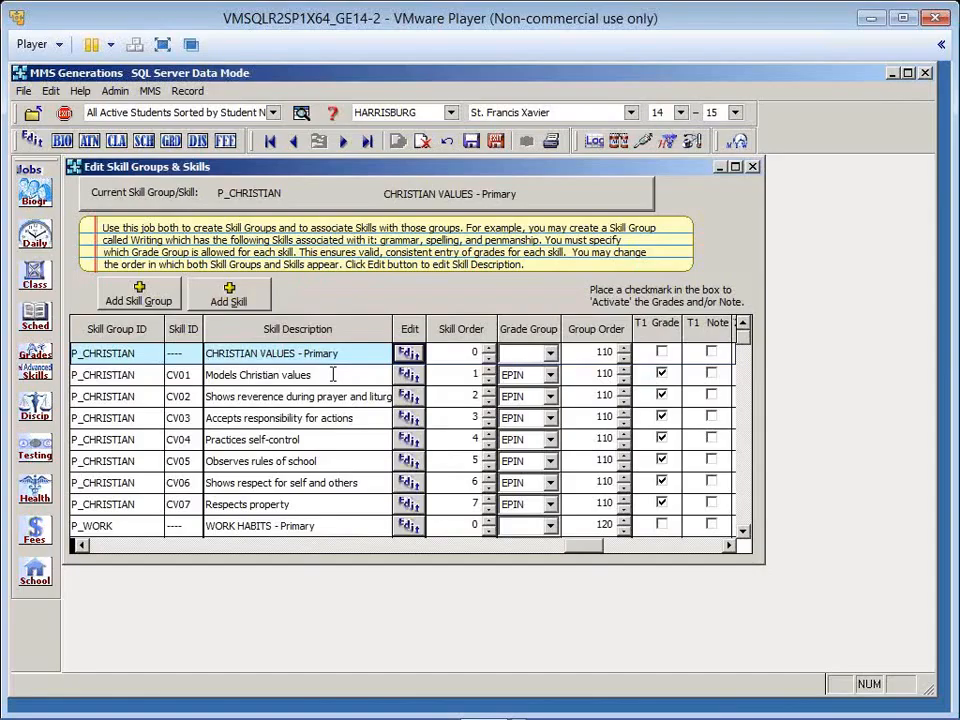
pyautogui.click(549, 383)
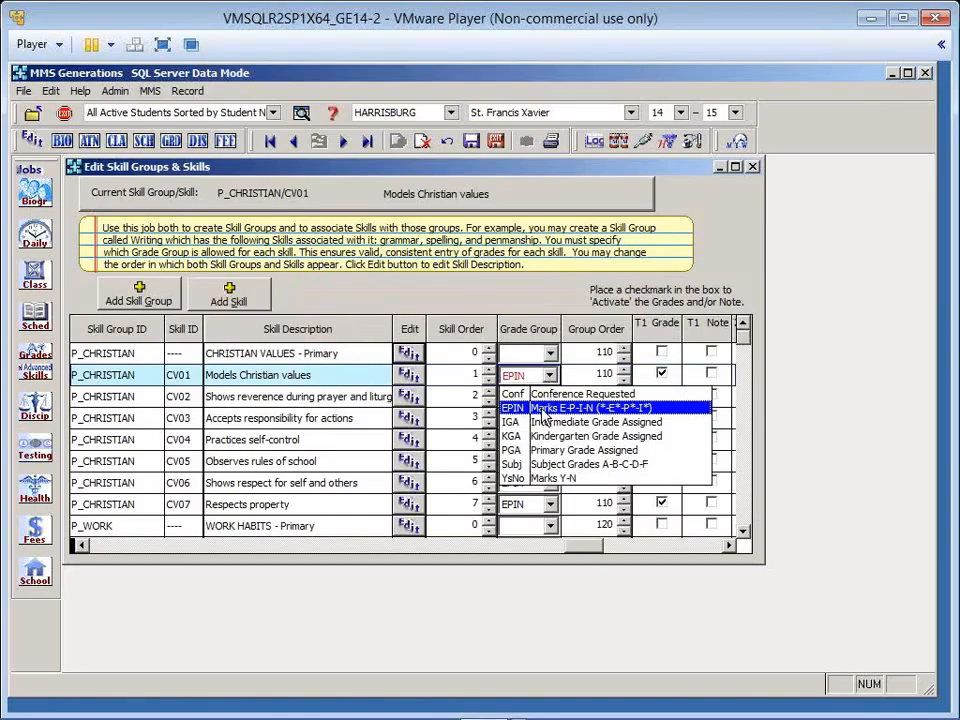
pyautogui.click(543, 410)
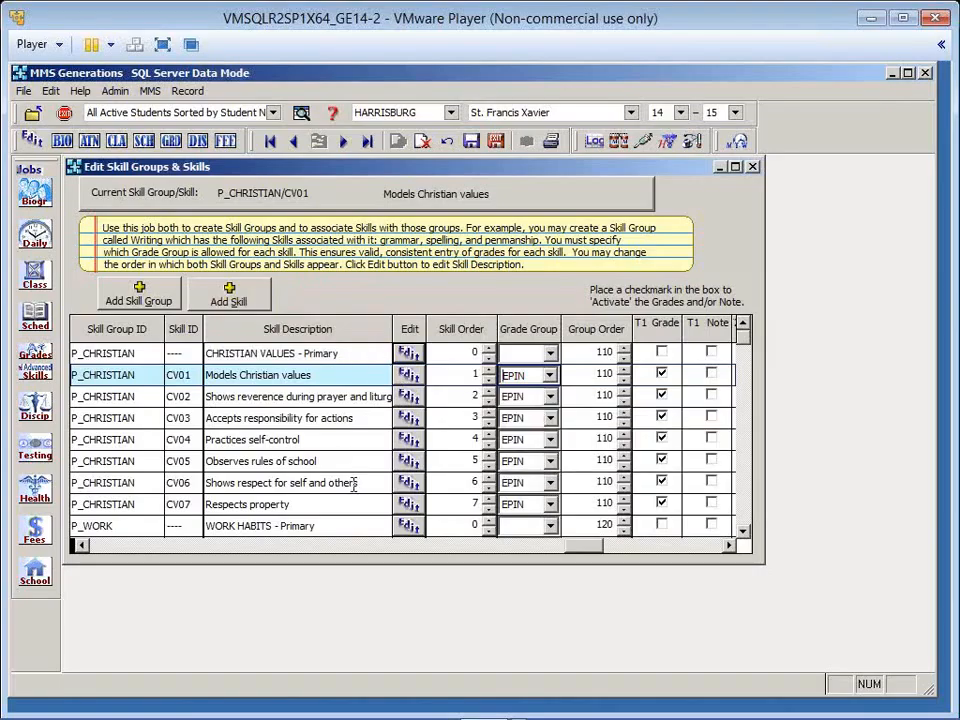
# - Select the Conf (Conference Requested) grade group for skill N02 in the P_NOTES skill group
pyautogui.scroll(-2, 329, 472)
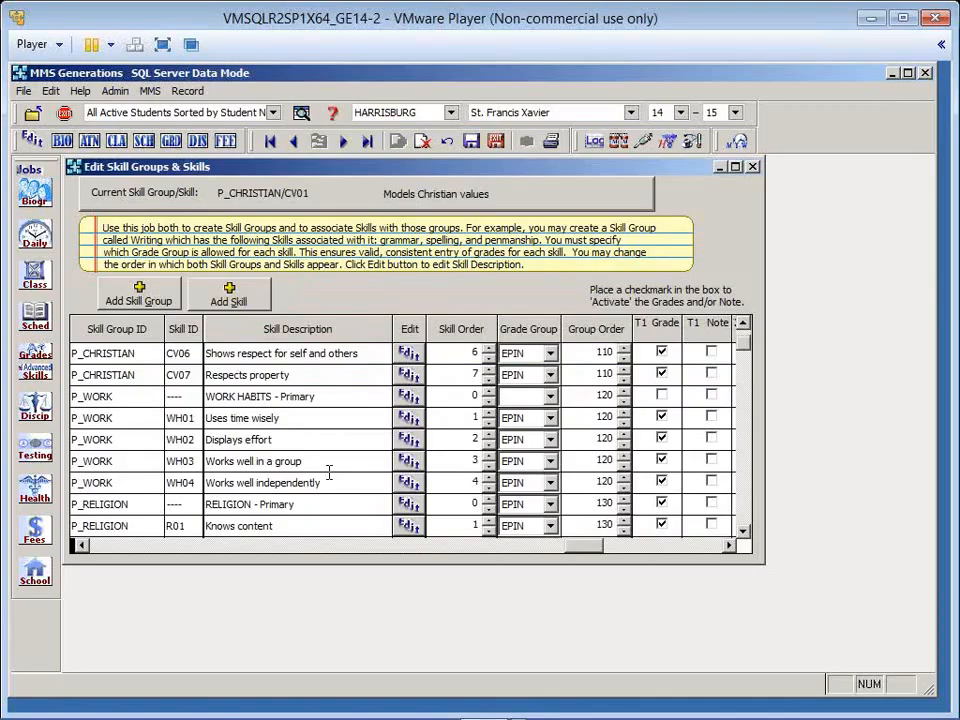
pyautogui.scroll(-1, 329, 472)
pyautogui.scroll(-1, 329, 472)
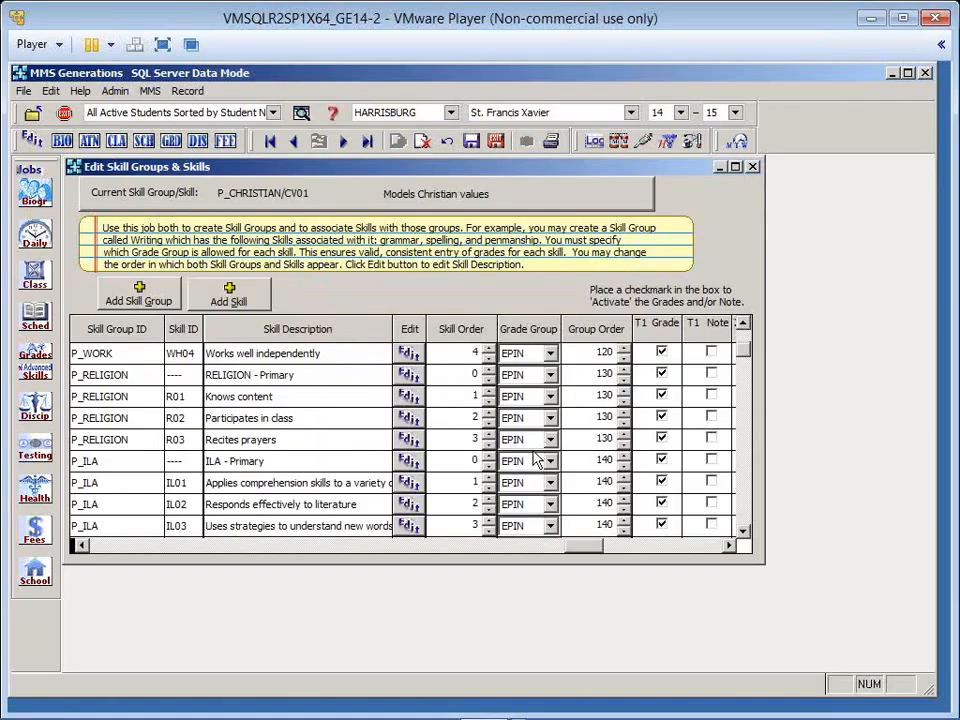
pyautogui.scroll(-1, 538, 460)
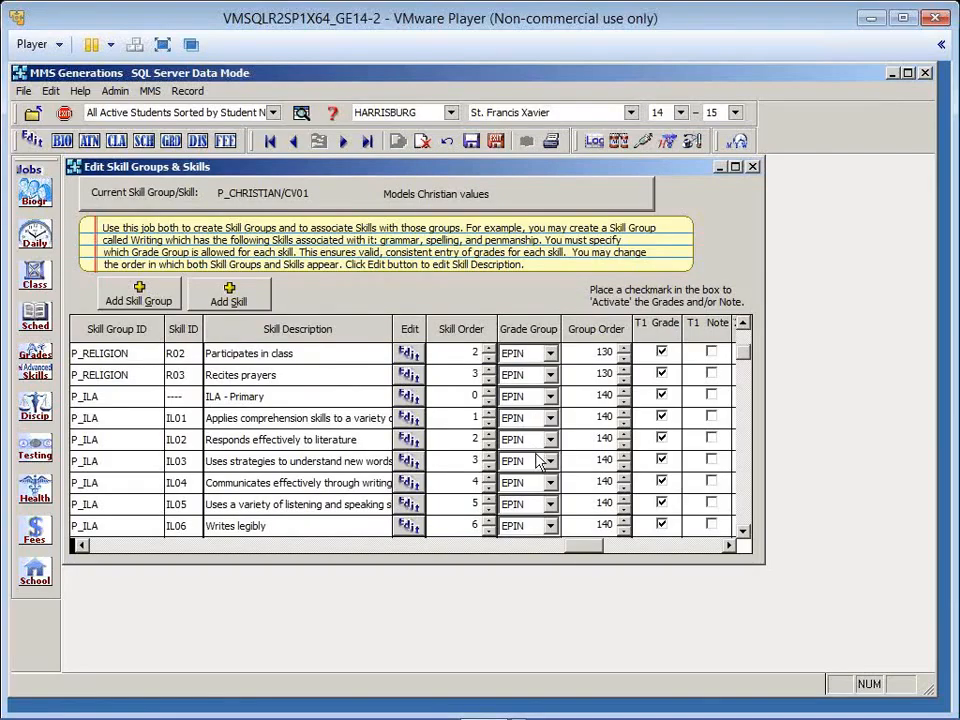
pyautogui.scroll(-2, 540, 460)
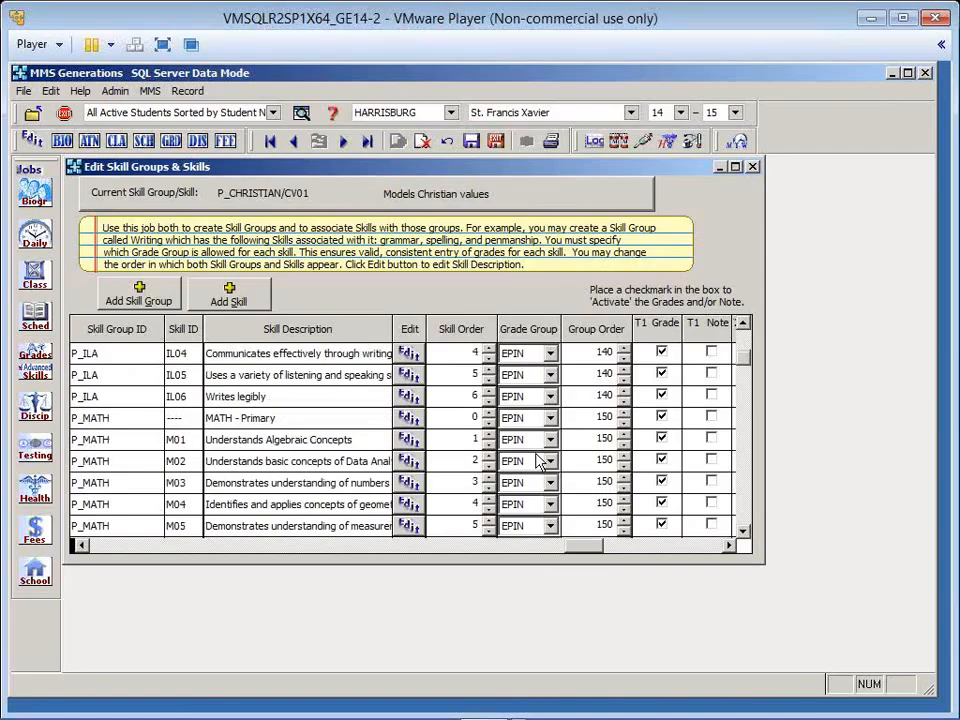
pyautogui.scroll(-2, 540, 460)
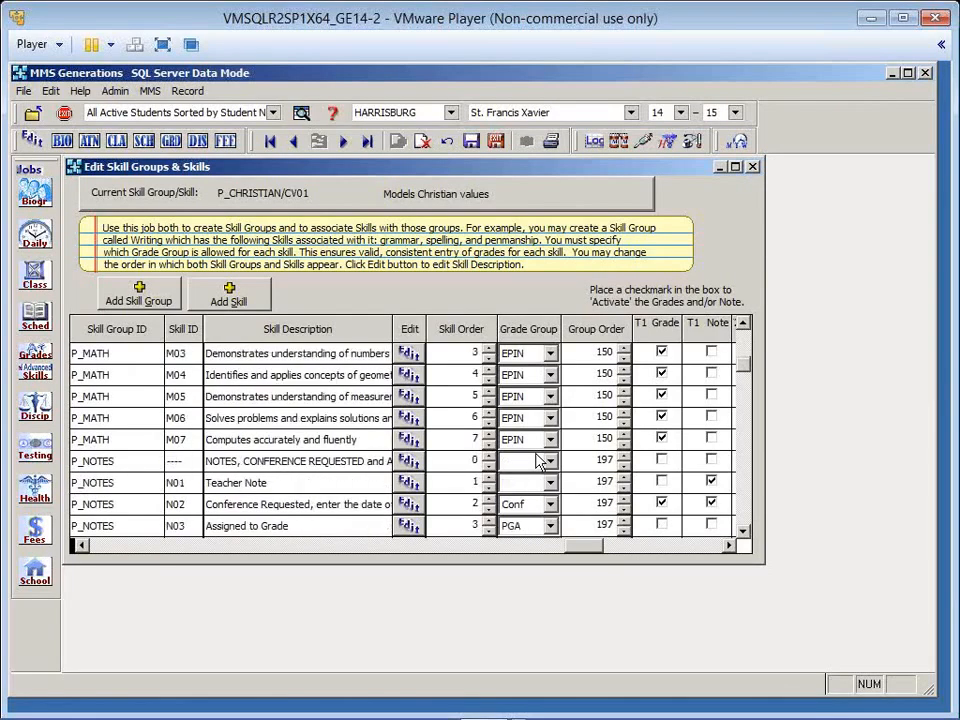
pyautogui.scroll(-1, 540, 460)
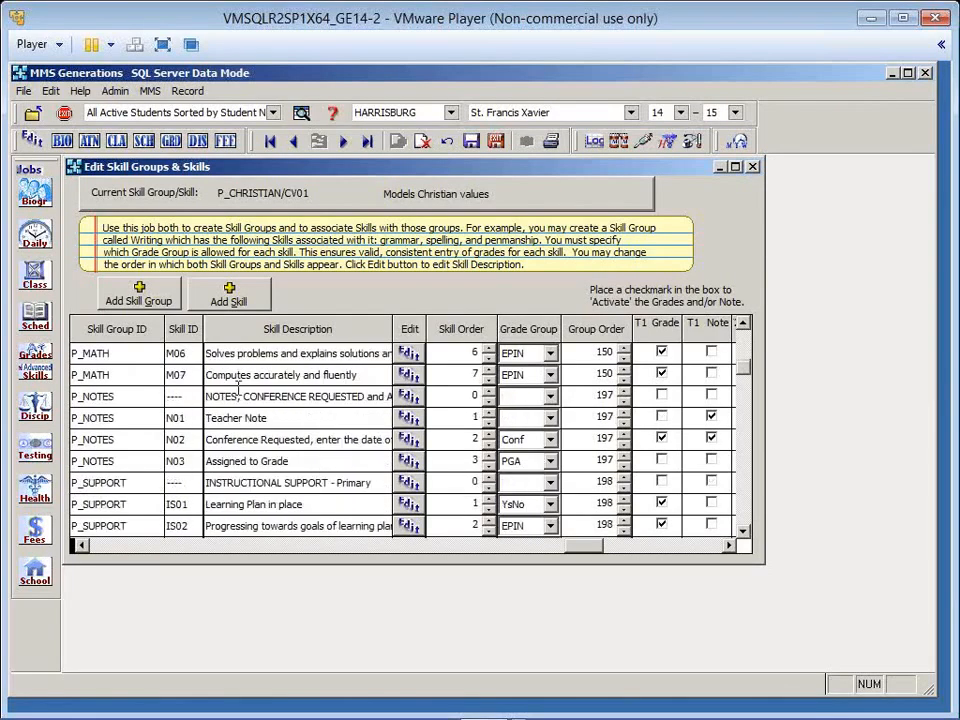
pyautogui.click(283, 397)
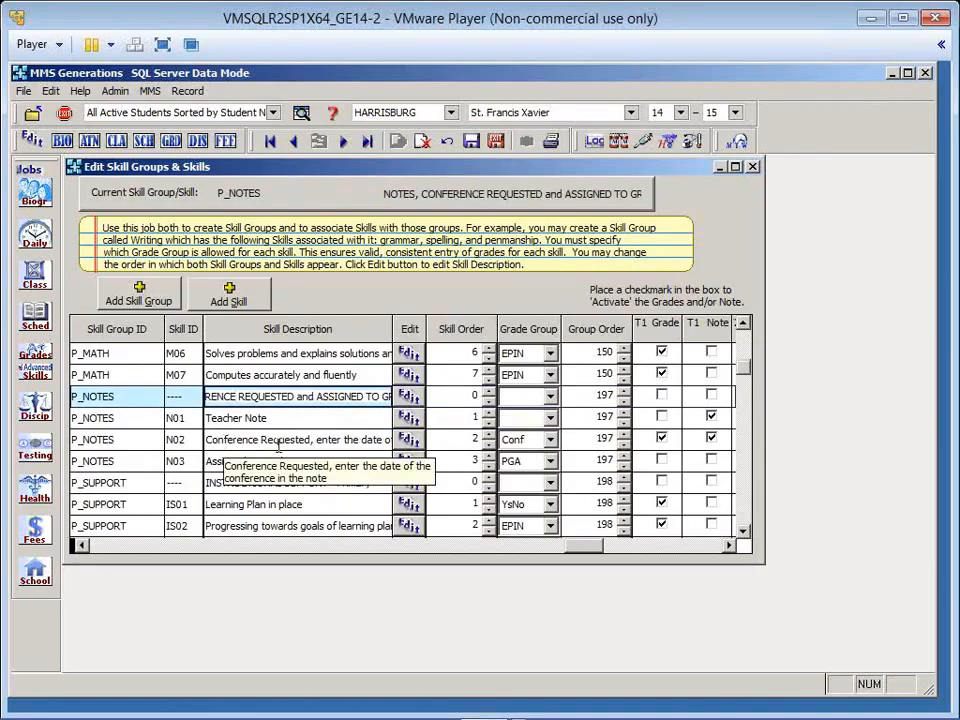
pyautogui.click(550, 441)
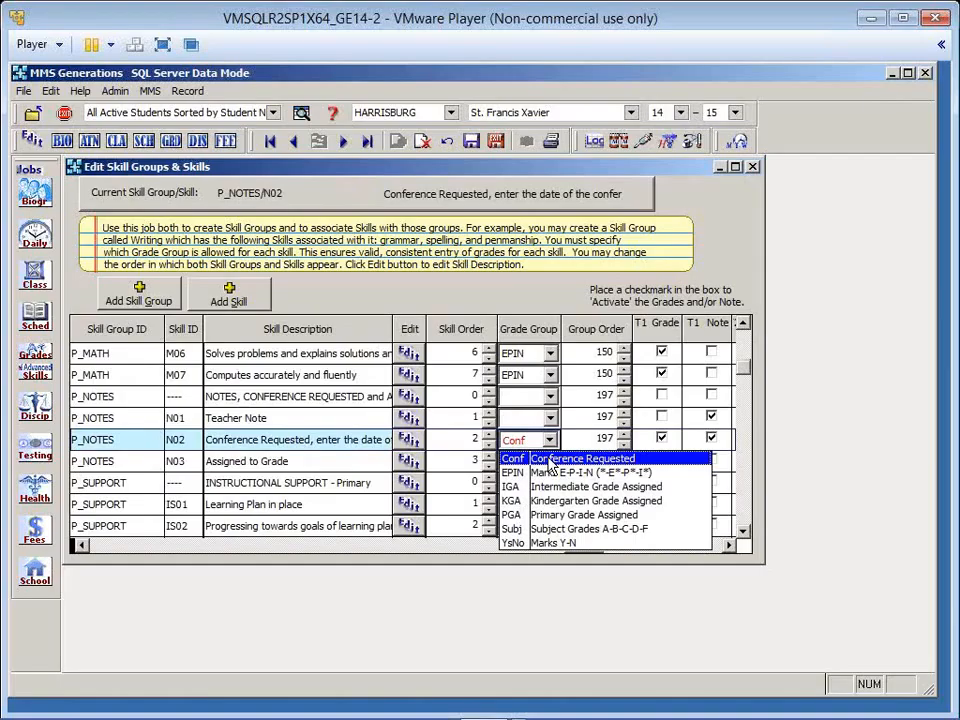
pyautogui.click(547, 460)
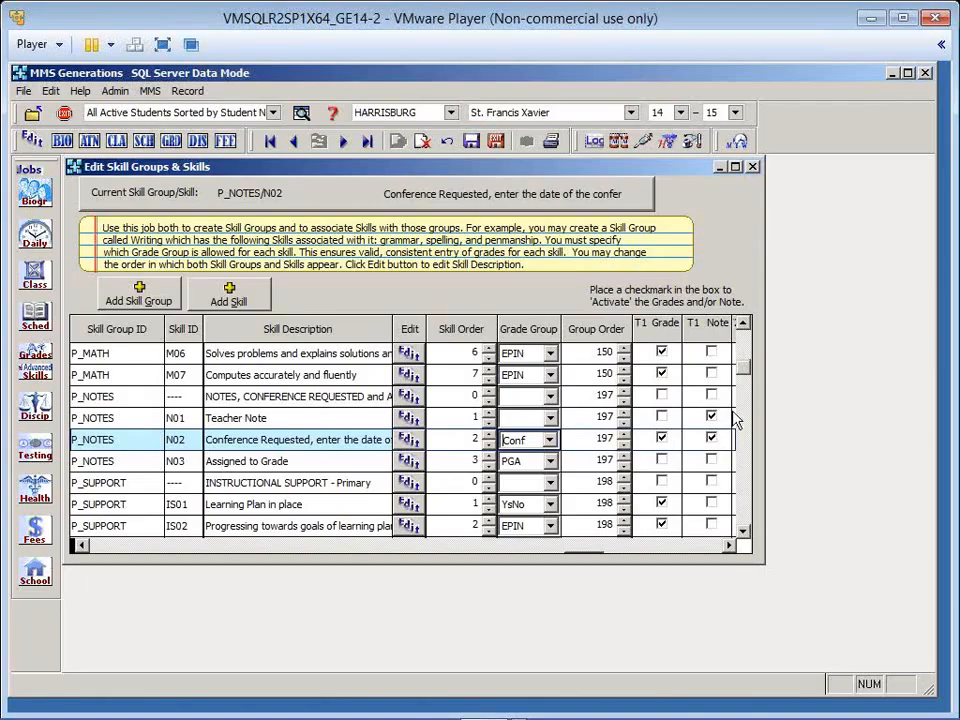
# - Maximize the skill groups editor and examine the remaining columns through Reportable, Tier and Parent Skill
pyautogui.click(735, 167)
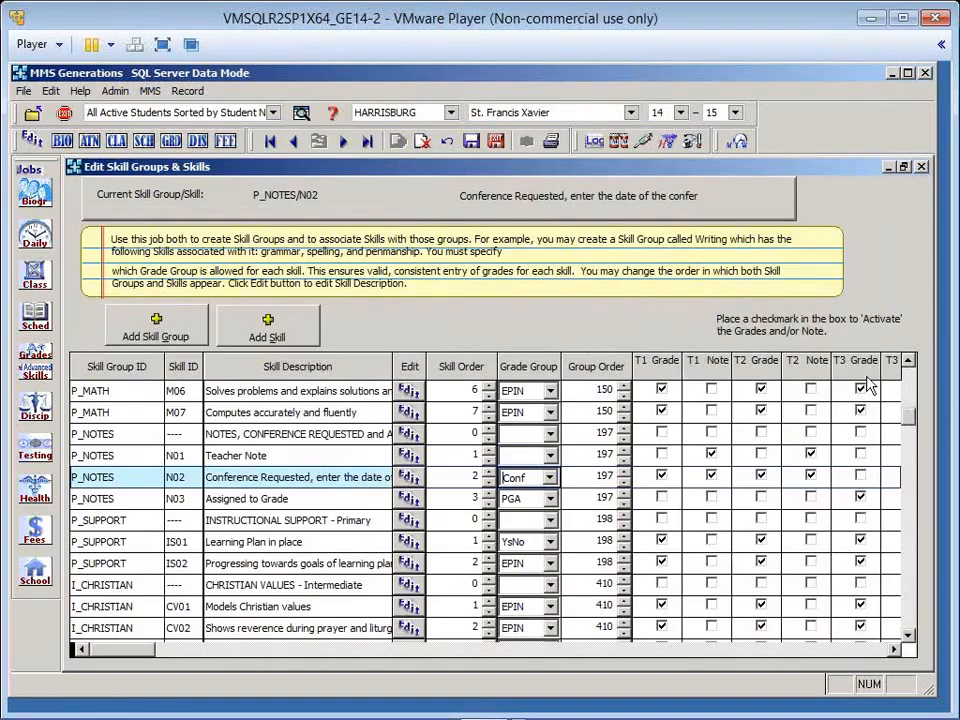
pyautogui.click(857, 653)
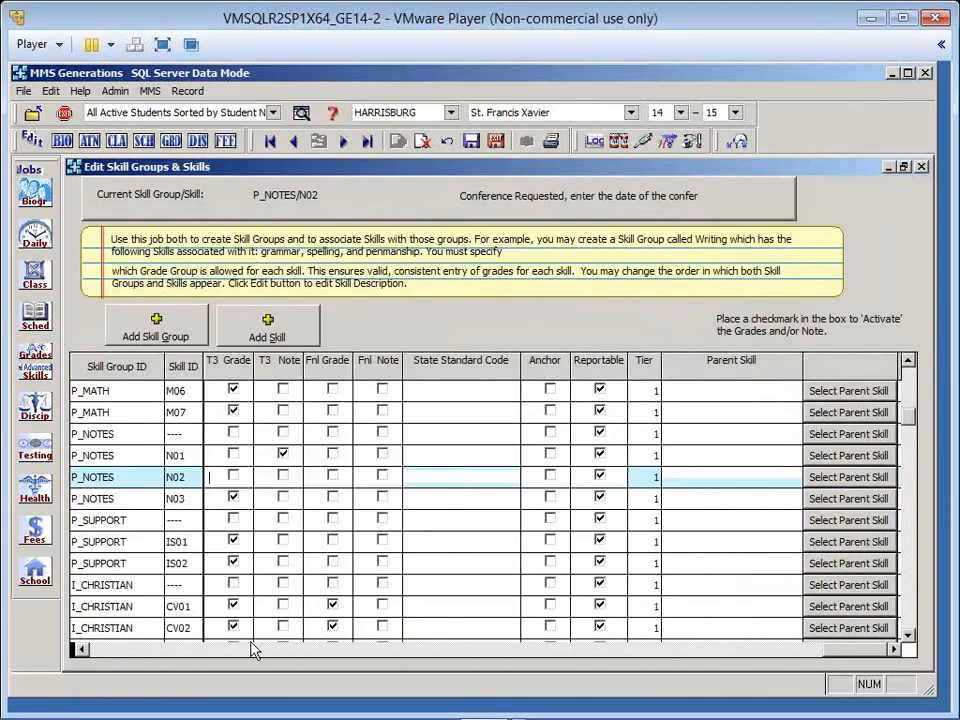
pyautogui.click(125, 651)
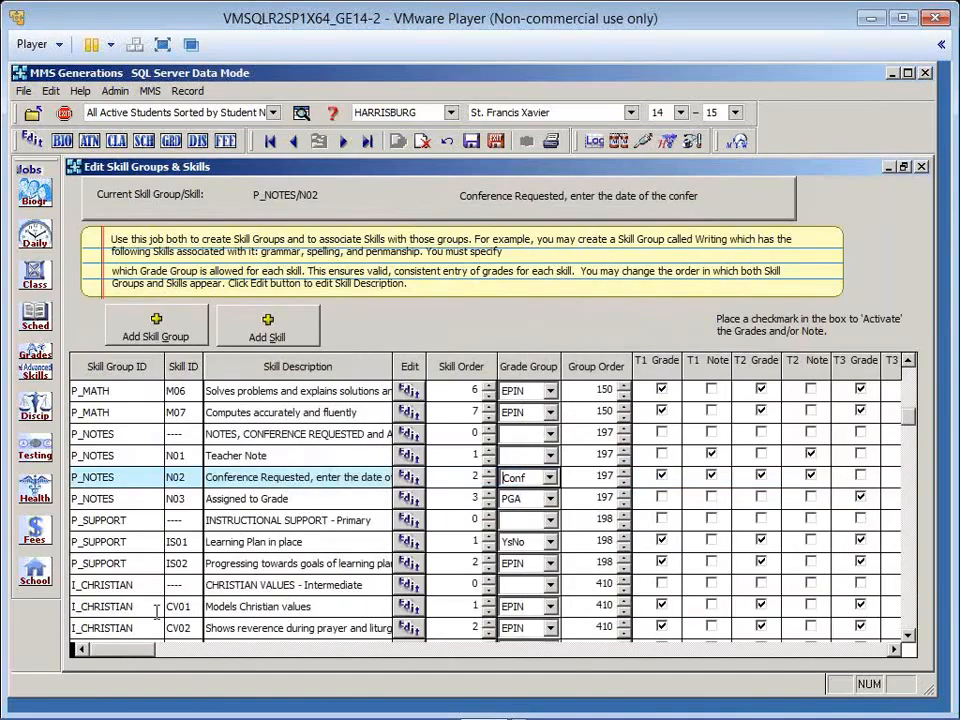
# - Examine which marking period grades and notes are activated for the P_MATH and P_NOTES skills
pyautogui.scroll(3, 175, 530)
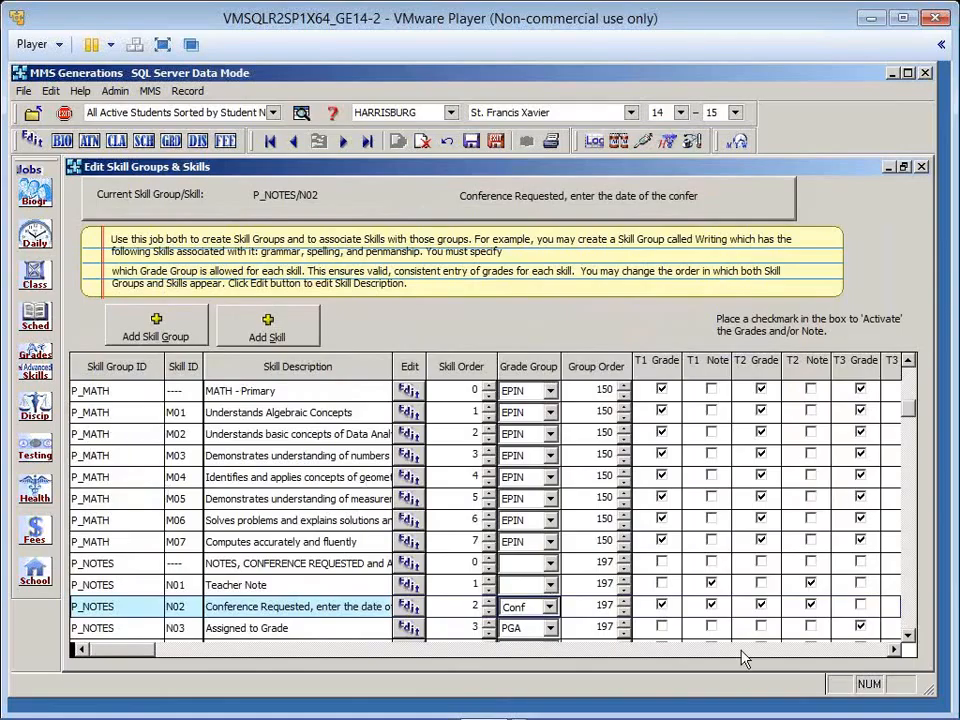
pyautogui.click(894, 650)
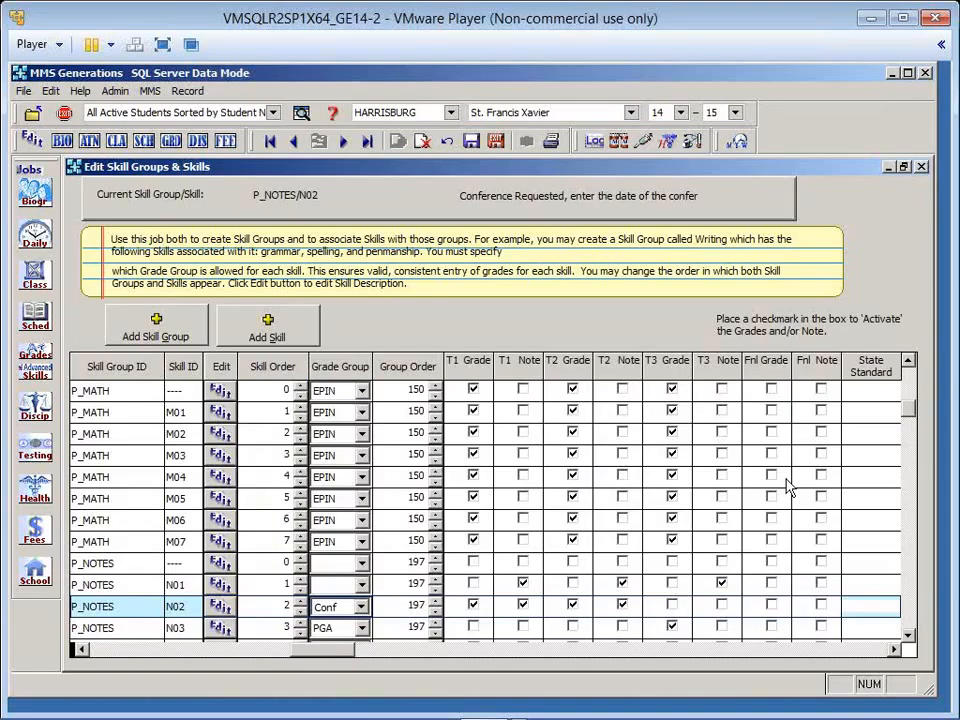
pyautogui.scroll(-1, 790, 487)
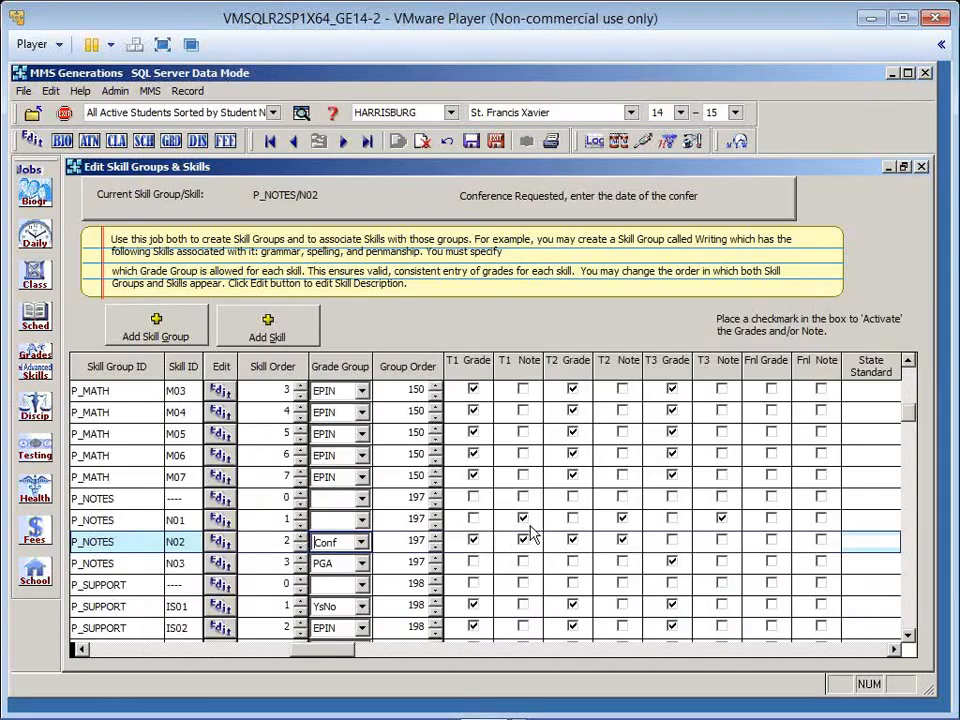
pyautogui.click(623, 538)
pyautogui.click(123, 651)
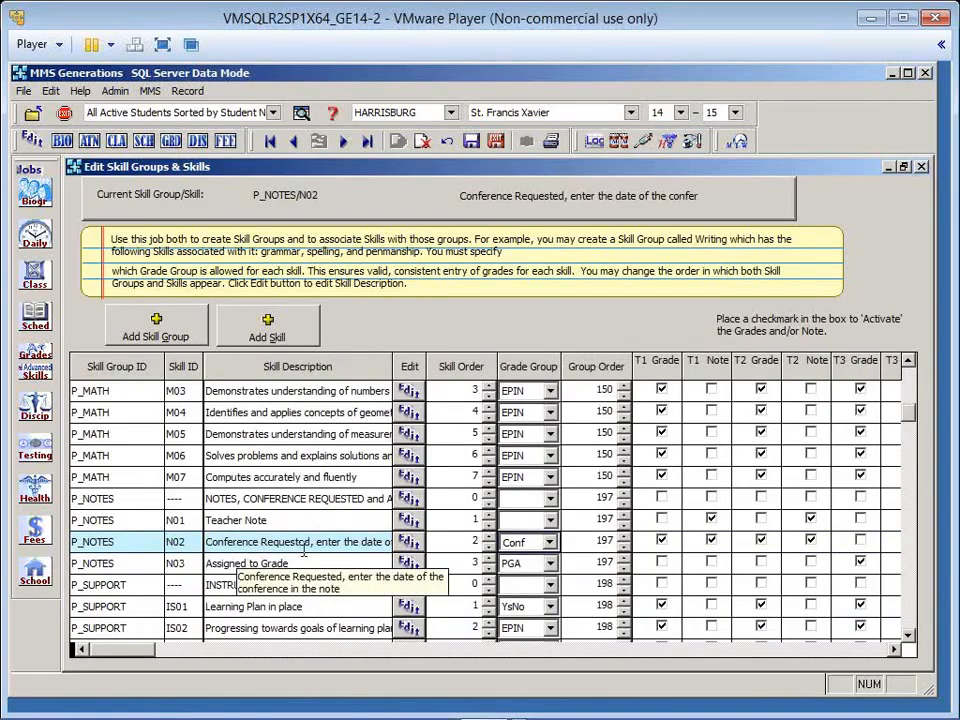
# - View the full description of the P_NOTES skill N02, and save and exit the skill groups editor
pyautogui.click(408, 541)
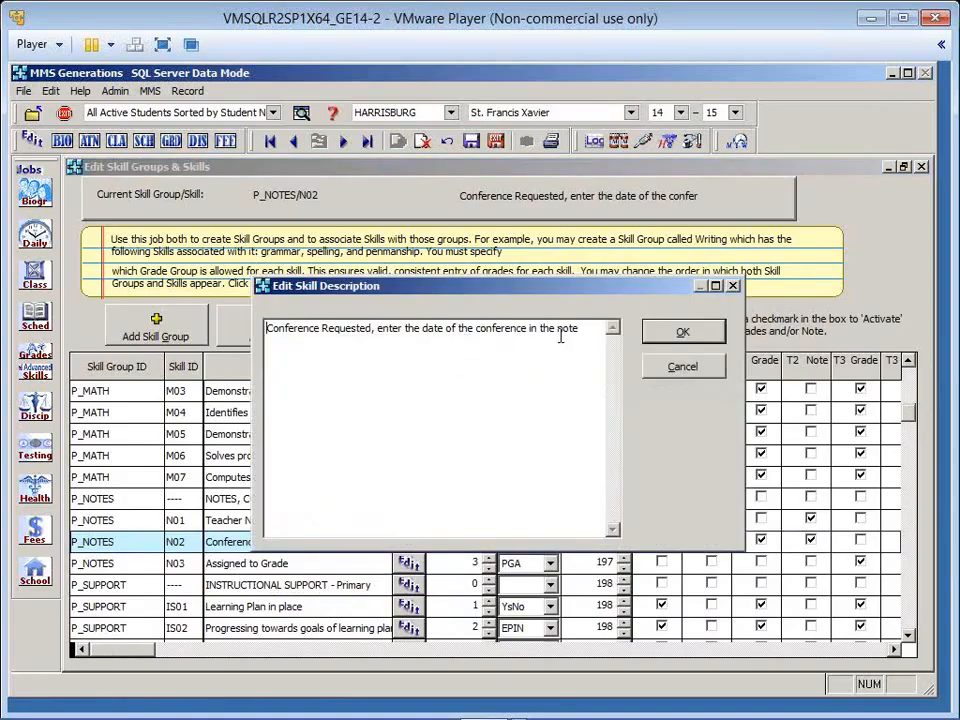
pyautogui.click(658, 332)
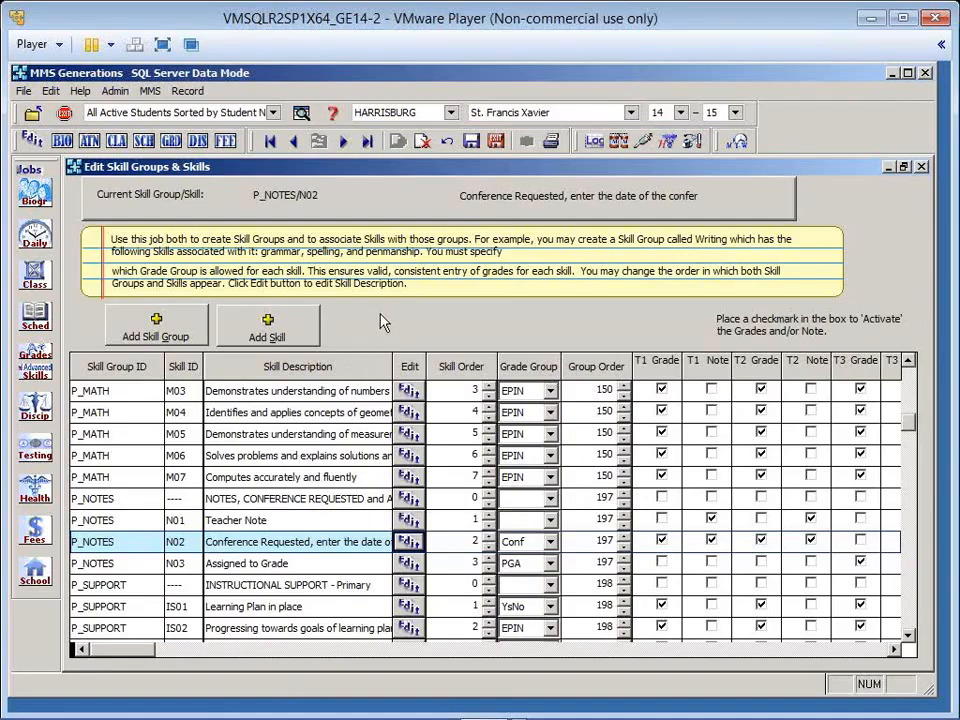
pyautogui.click(496, 142)
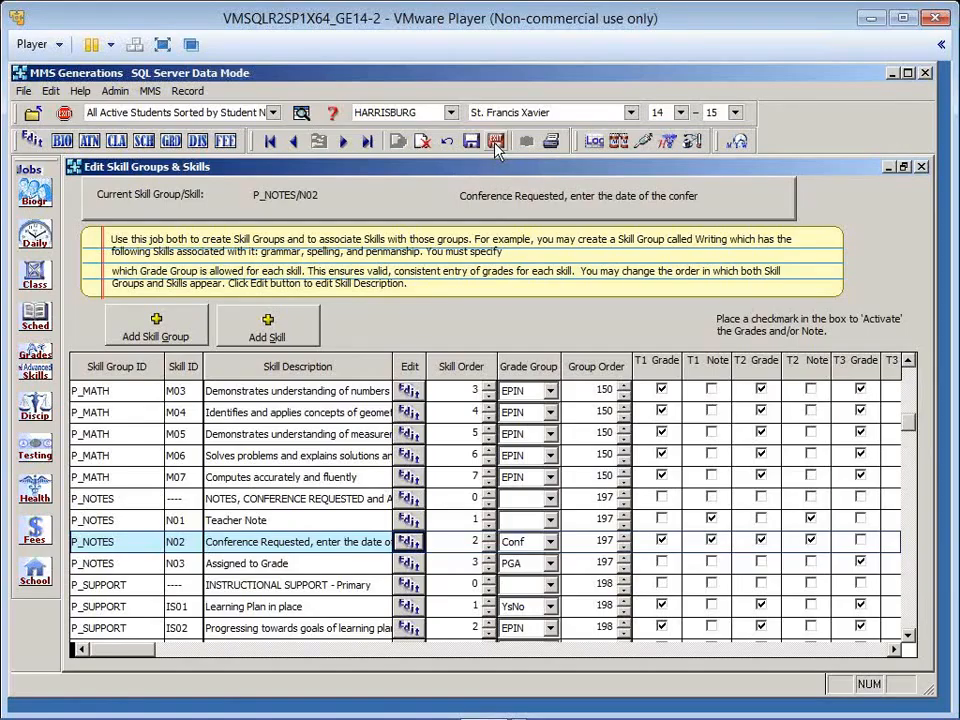